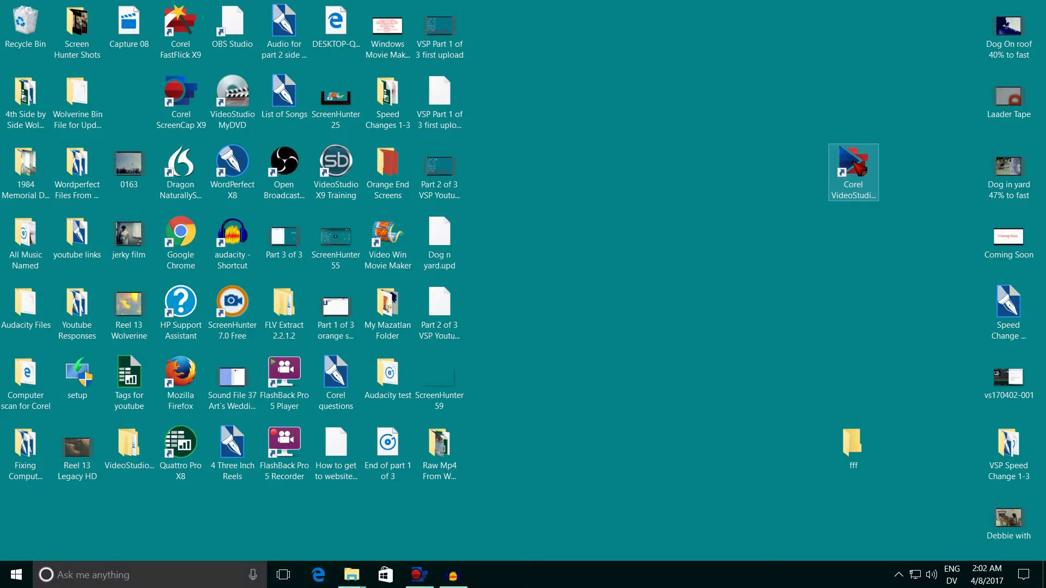
Start Corel VideoStudio X9 and import the Laader Tape, Dog in yard and Dog On roof videos from the desktop into the Samples library.
double_click(854, 169)
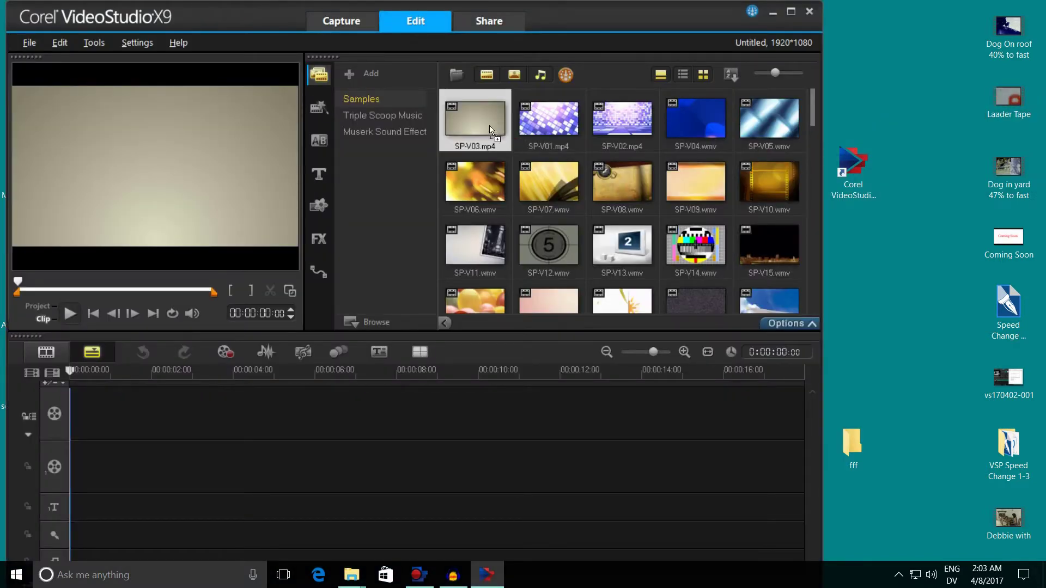
left_click_drag(1029, 100, 593, 136)
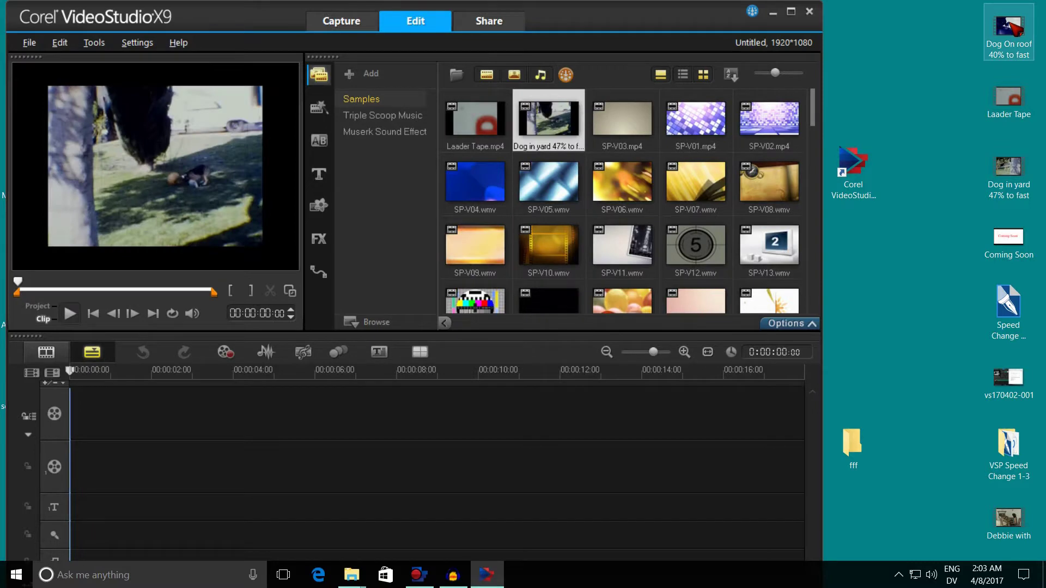
left_click_drag(1014, 29, 617, 122)
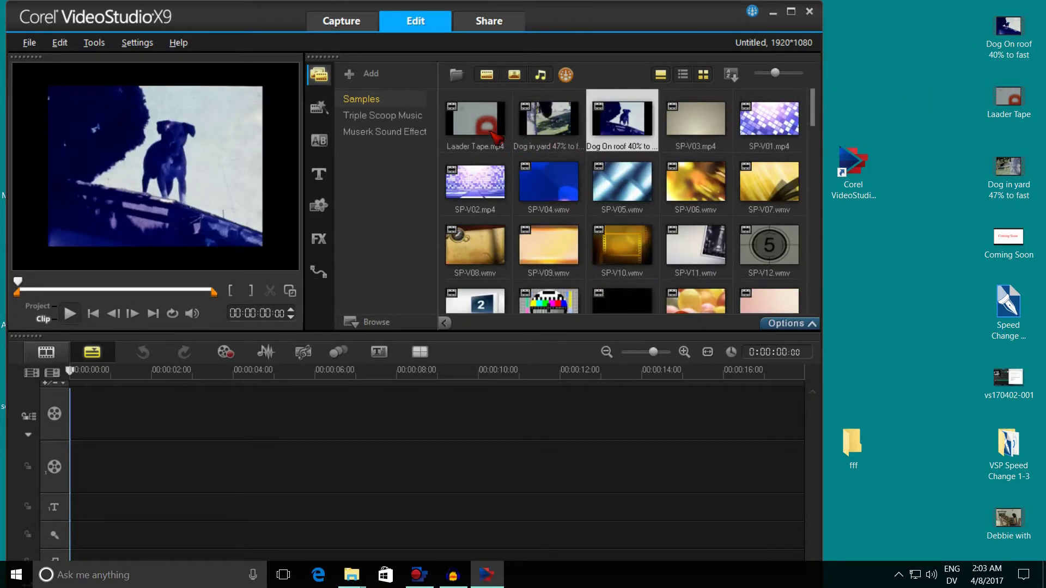
Place the Laader Tape clip at the start of the main video track and maximize the VideoStudio window.
left_click_drag(482, 131, 250, 404)
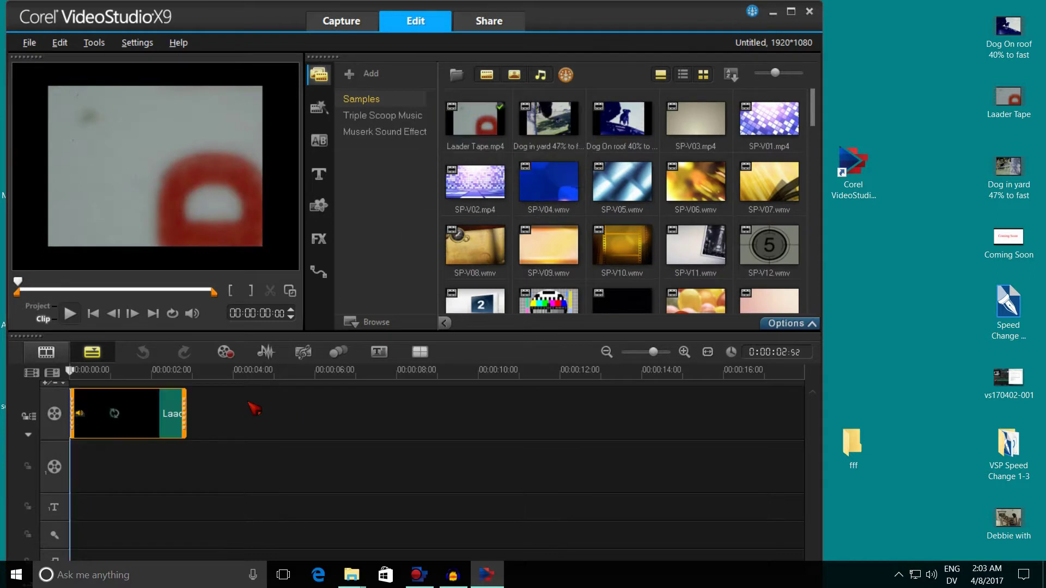
left_click(395, 331)
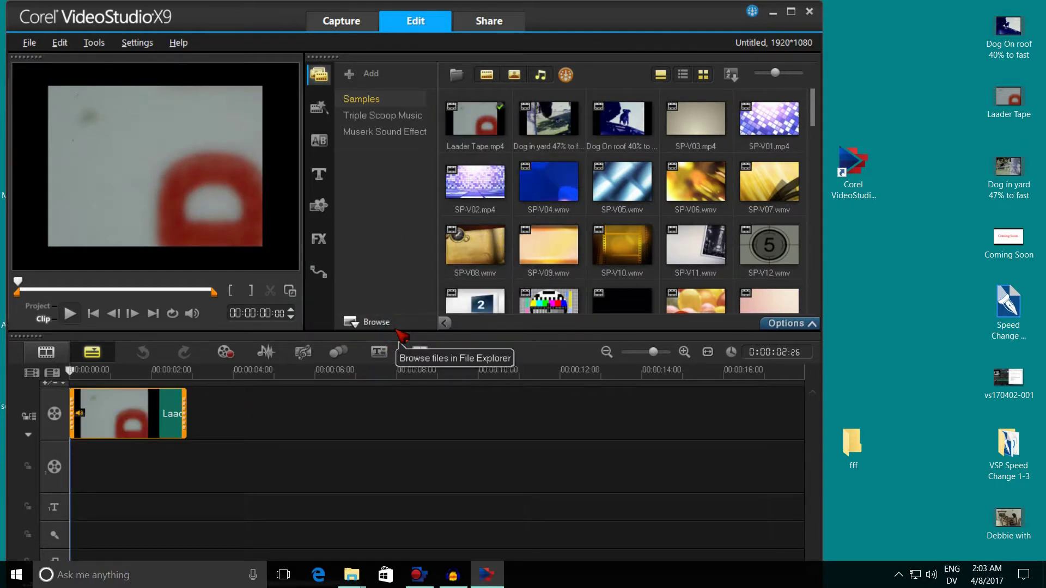
left_click(791, 11)
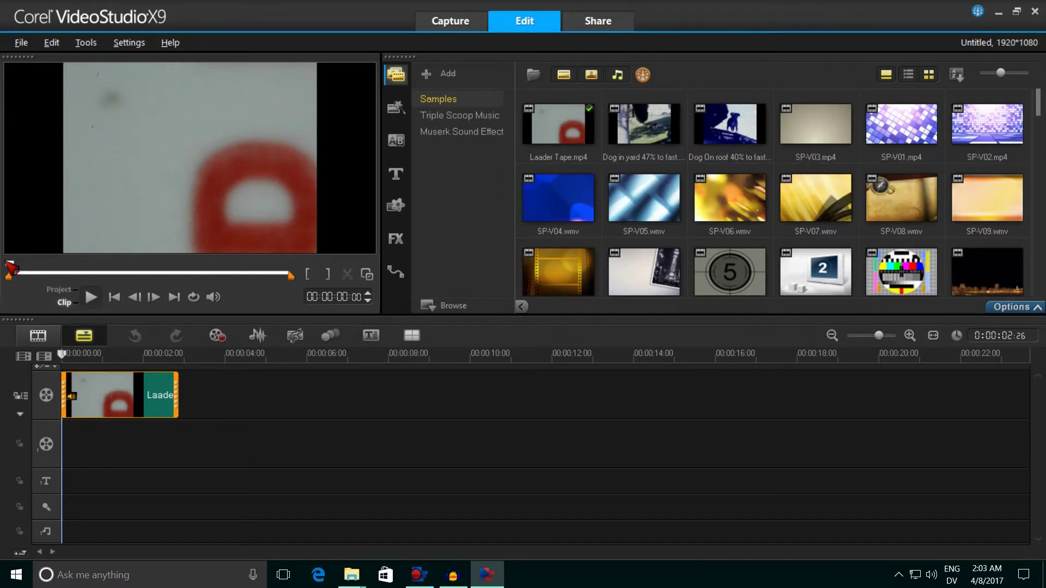
Split the Laader Tape clip at 00:00:00:09, delete the short leading piece, and play the project from its start.
left_click_drag(12, 268, 48, 270)
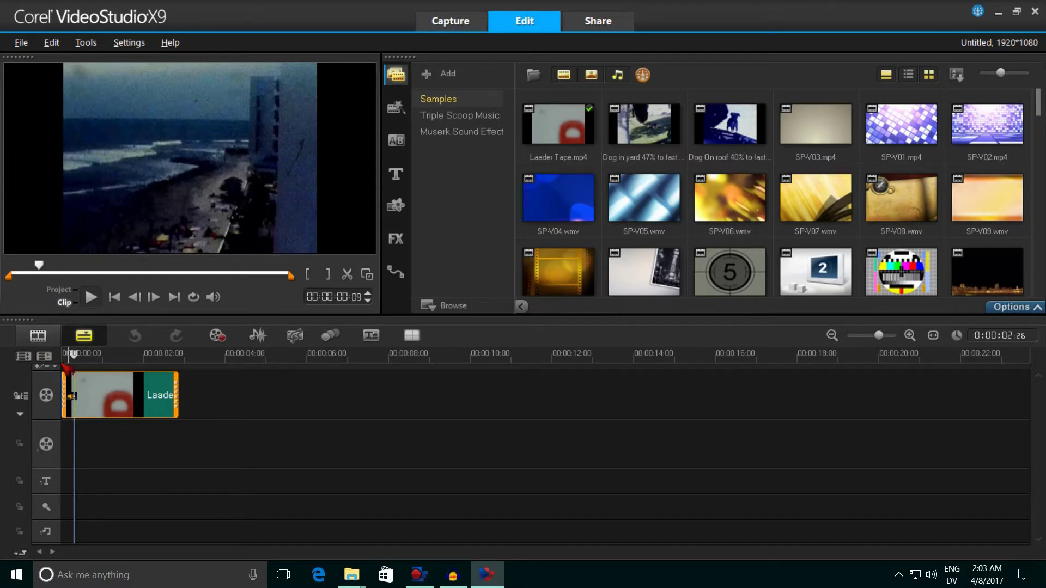
left_click(349, 275)
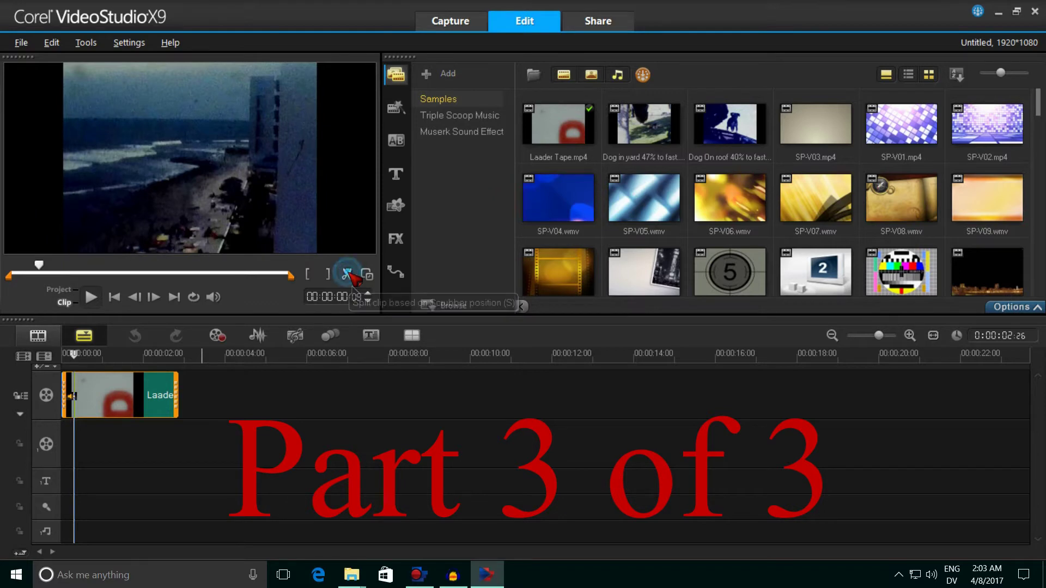
left_click(67, 392)
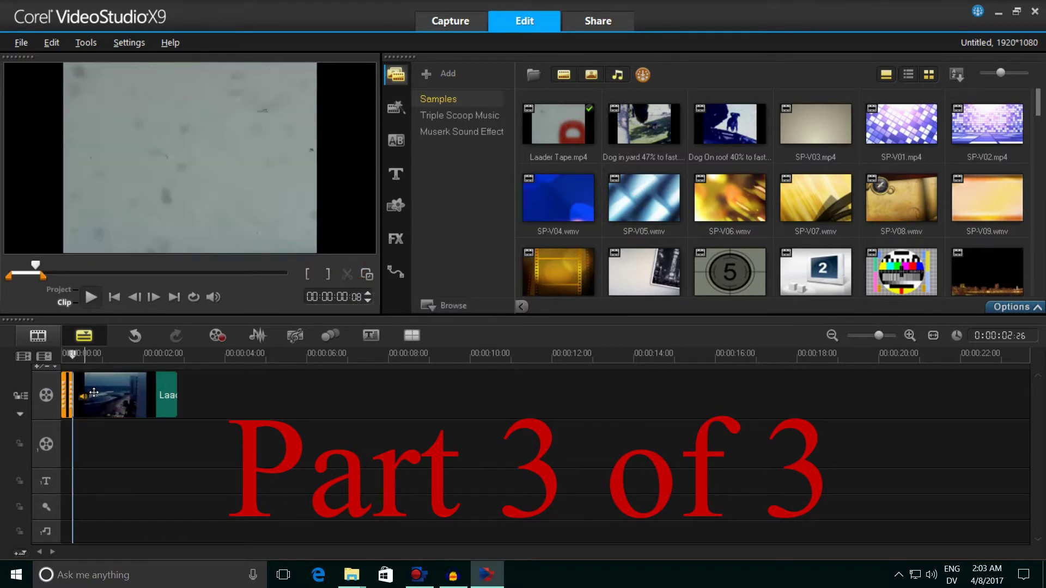
left_click(115, 296)
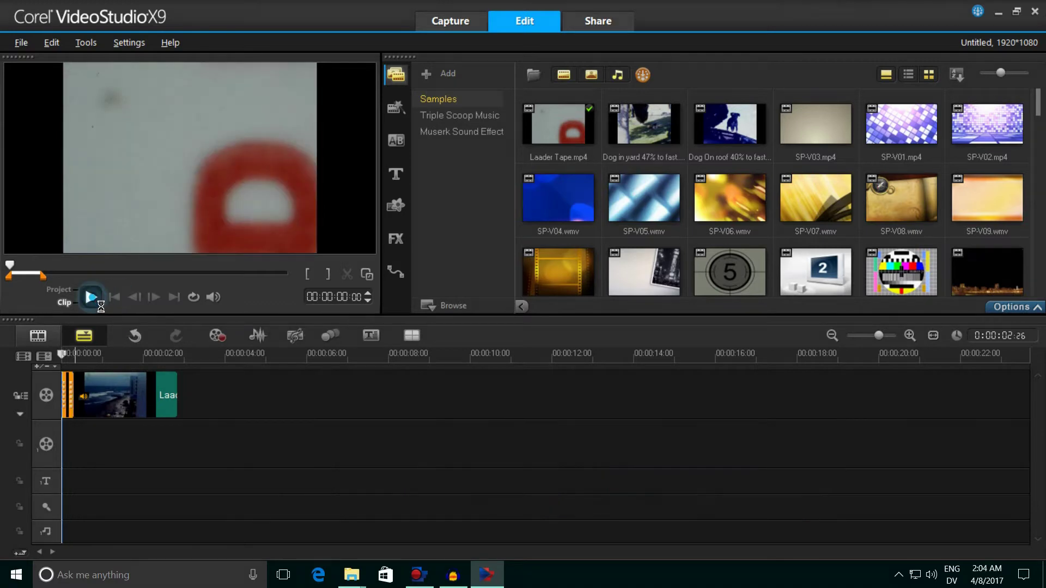
left_click(98, 302)
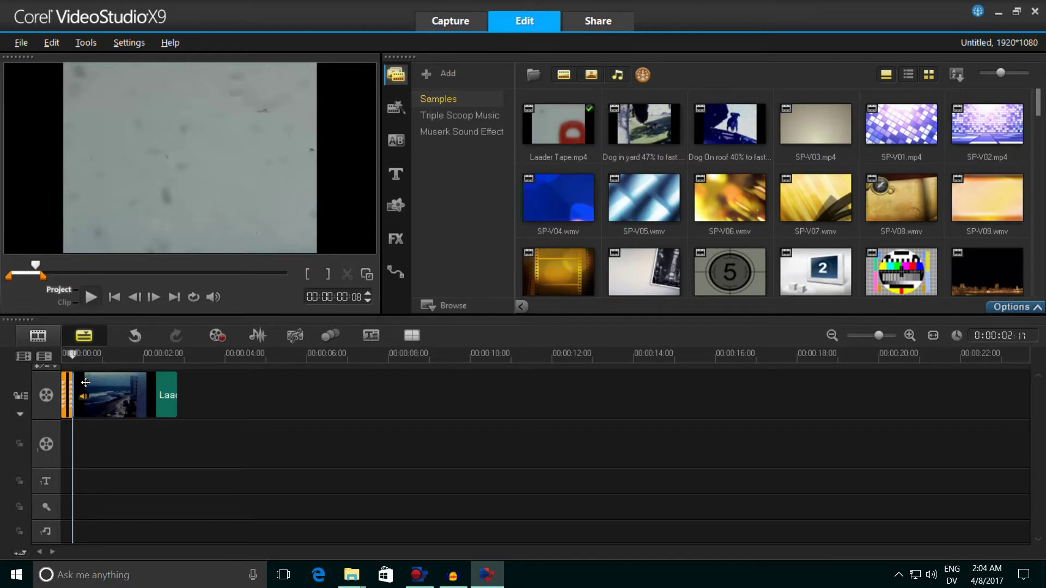
left_click(112, 299)
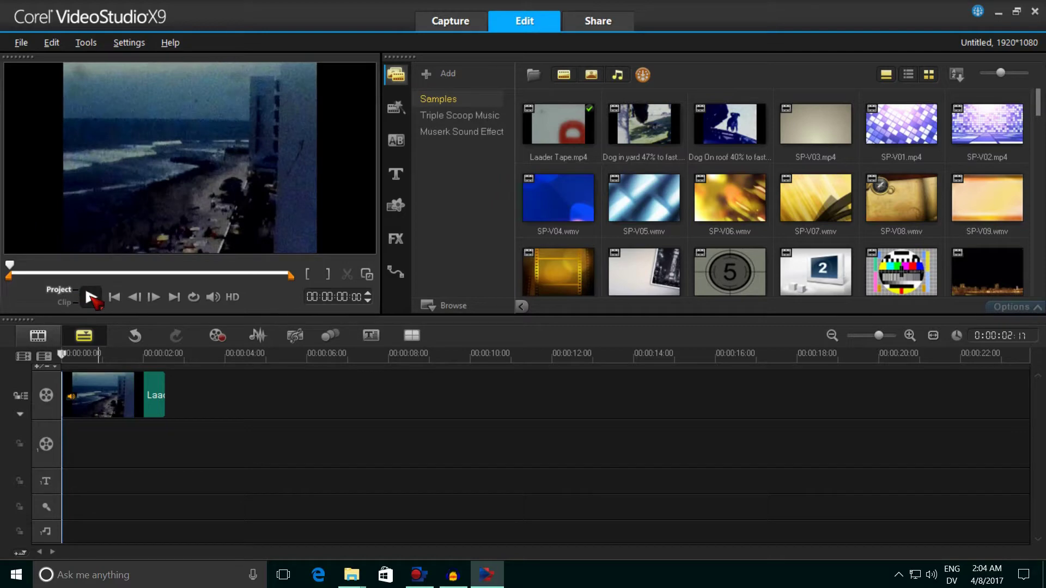
left_click(91, 299)
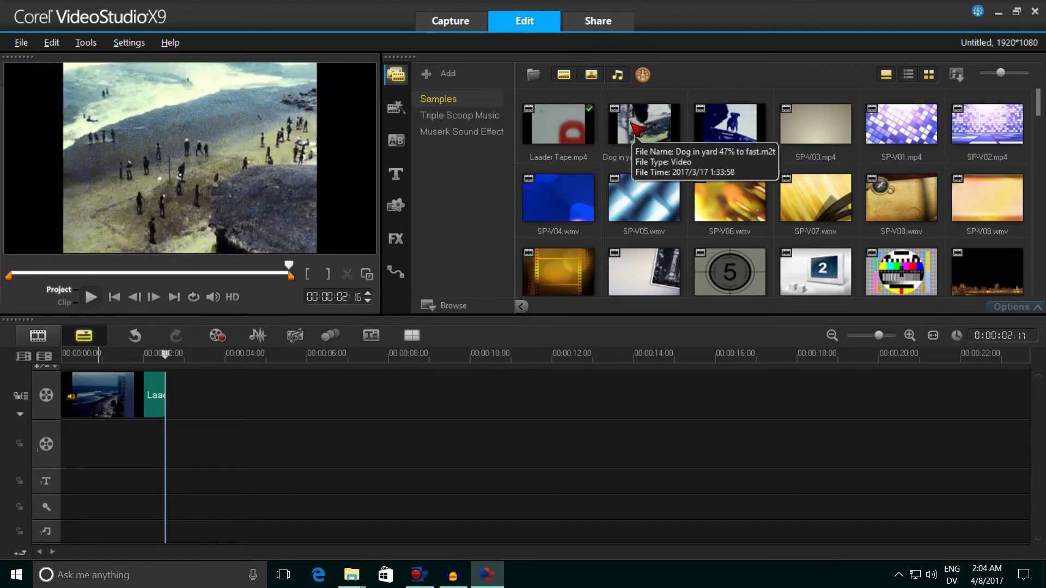
Append the Dog in yard clip and then the Dog On roof clip after Laader Tape on the main video track.
left_click_drag(633, 126, 376, 398)
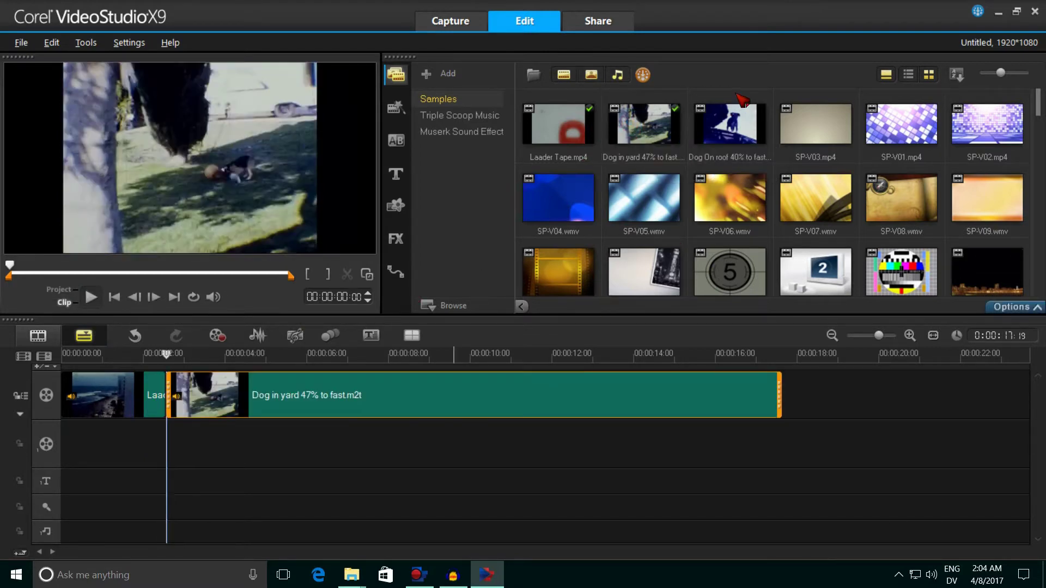
left_click_drag(742, 102, 822, 382)
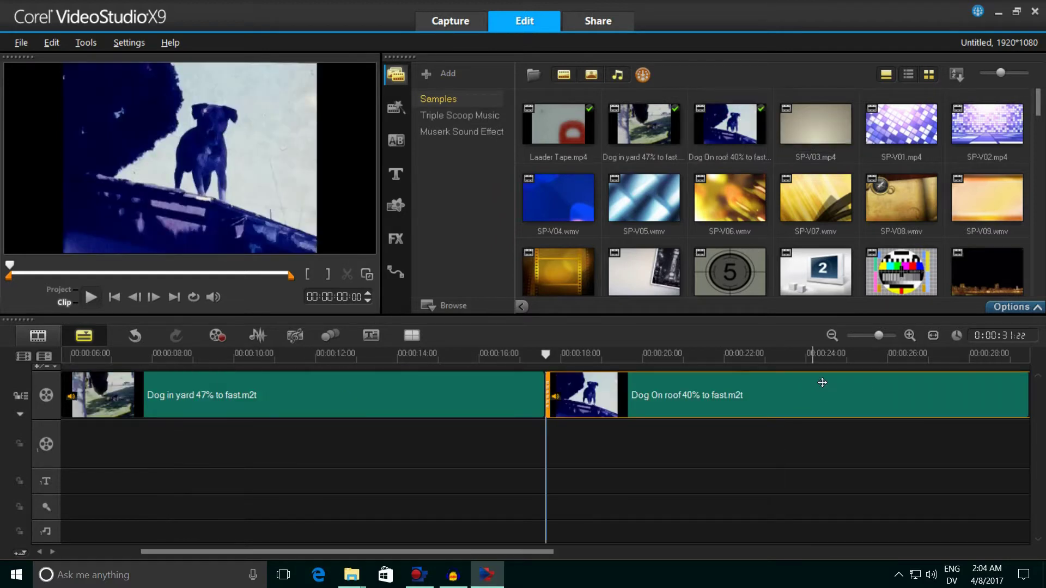
Set the Dog in yard clip's playback speed to 53% with Speed/Time-lapse.
double_click(463, 403)
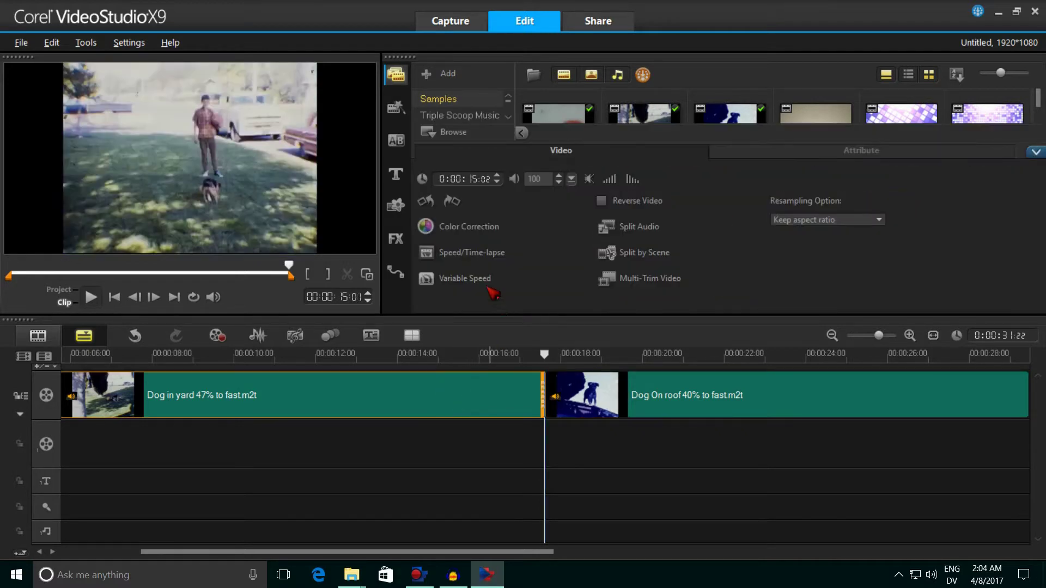
left_click(444, 252)
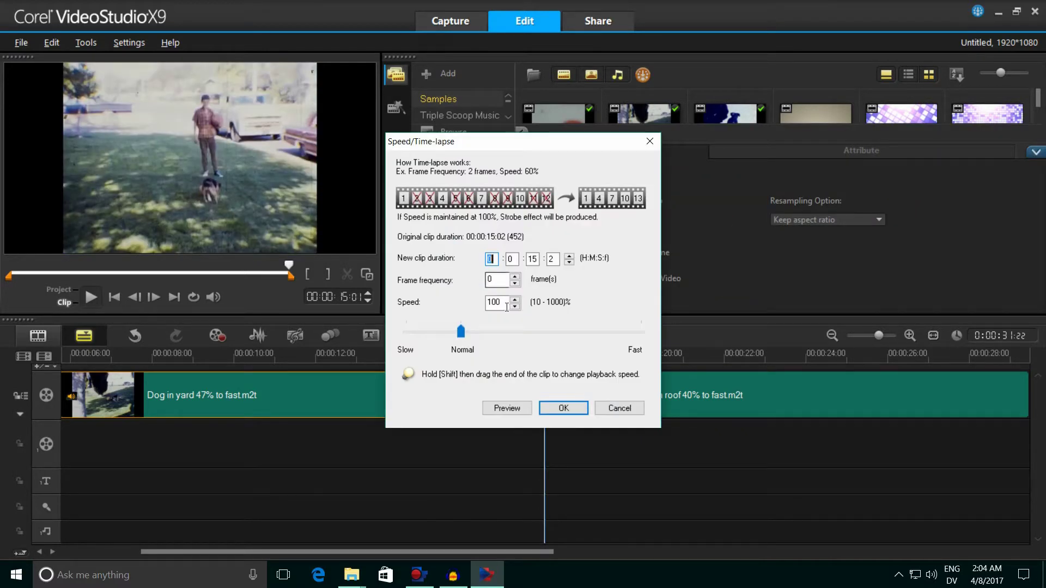
double_click(507, 307)
type("10")
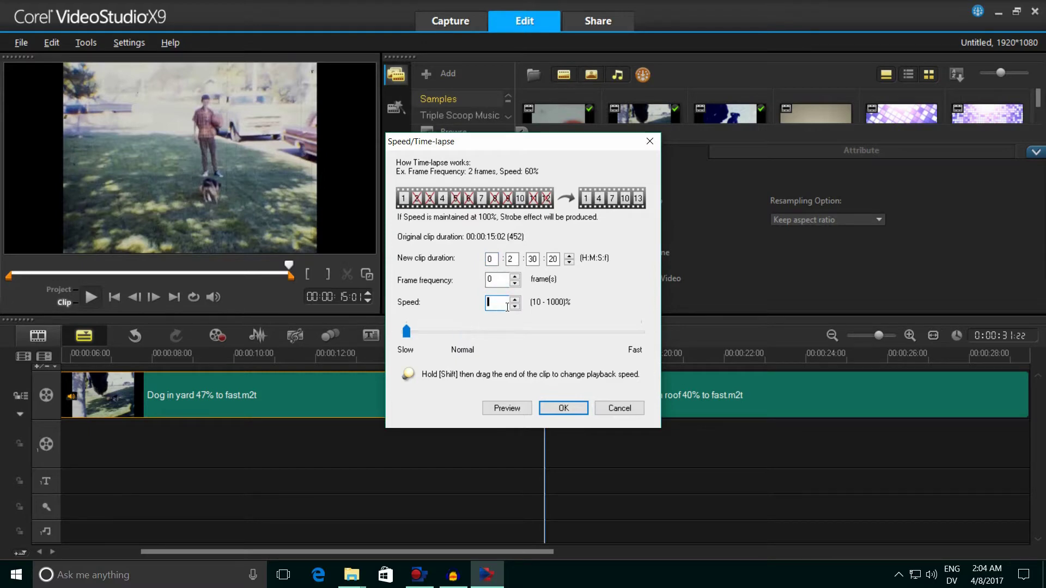
type("53")
left_click(563, 408)
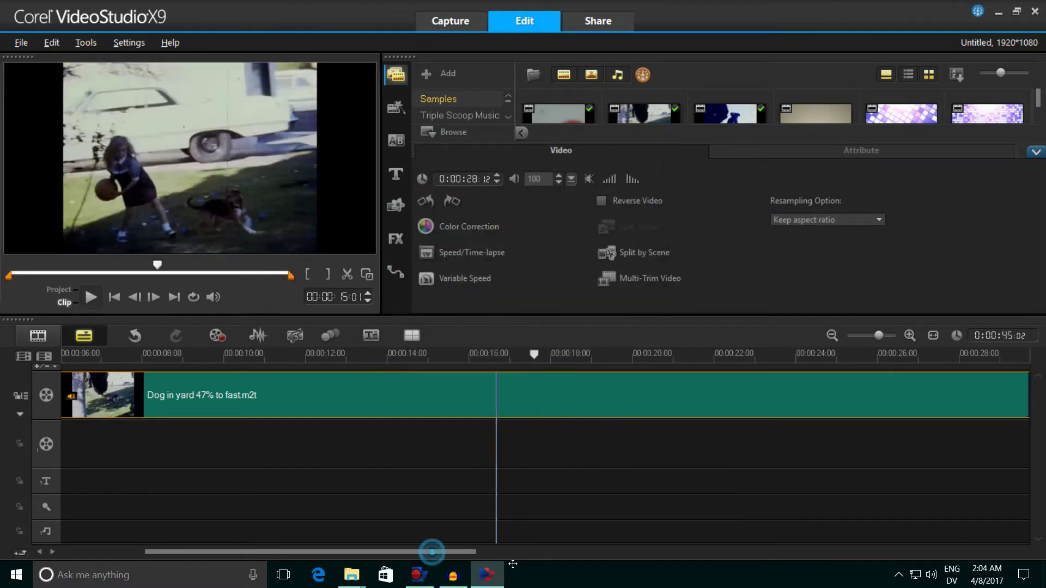
Set the Dog On roof clip's playback speed to 300% with Speed/Time-lapse.
left_click_drag(430, 551, 686, 561)
left_click(458, 398)
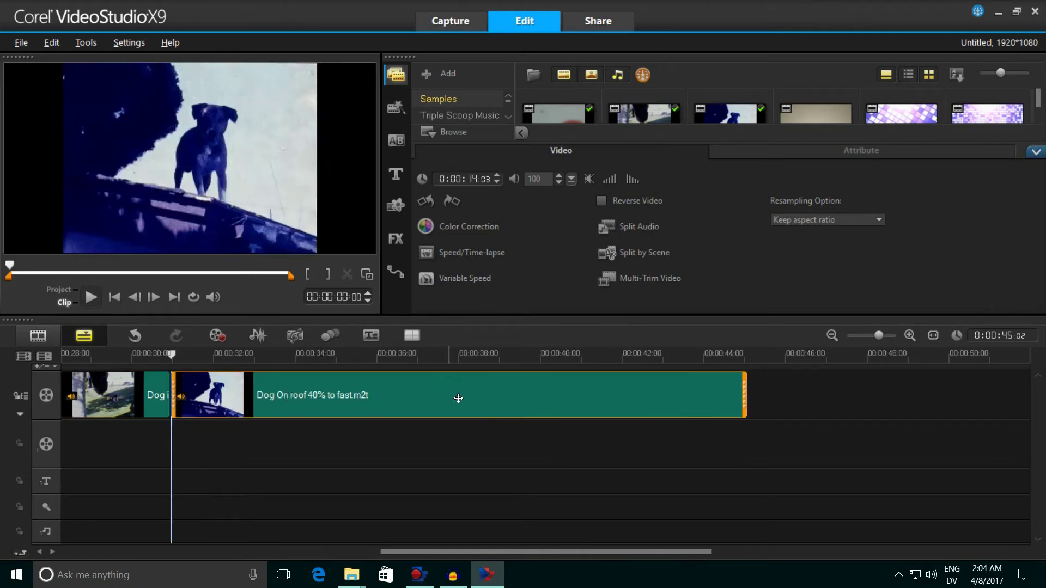
left_click(448, 253)
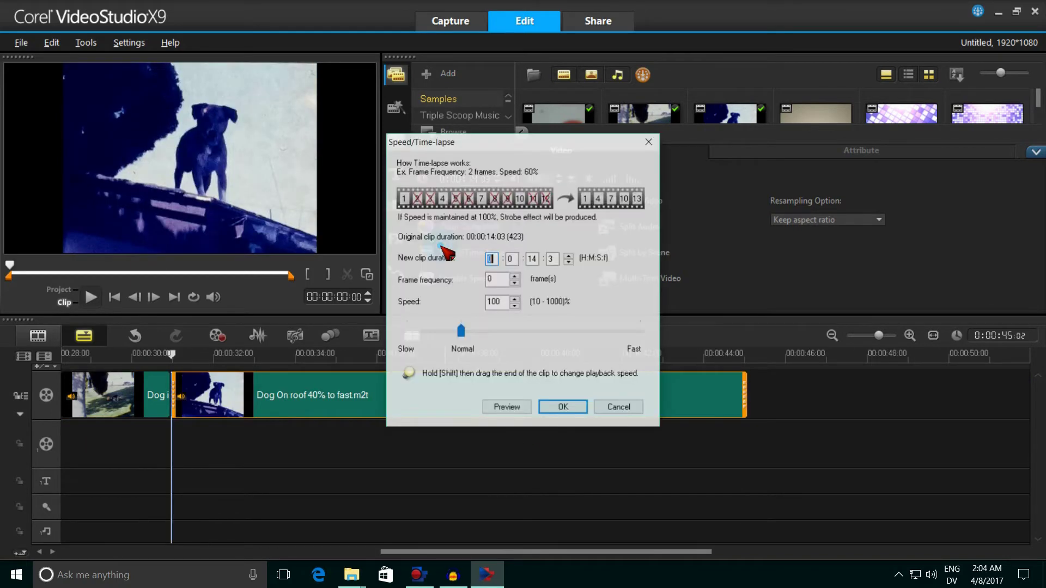
left_click_drag(508, 307, 485, 310)
type("300")
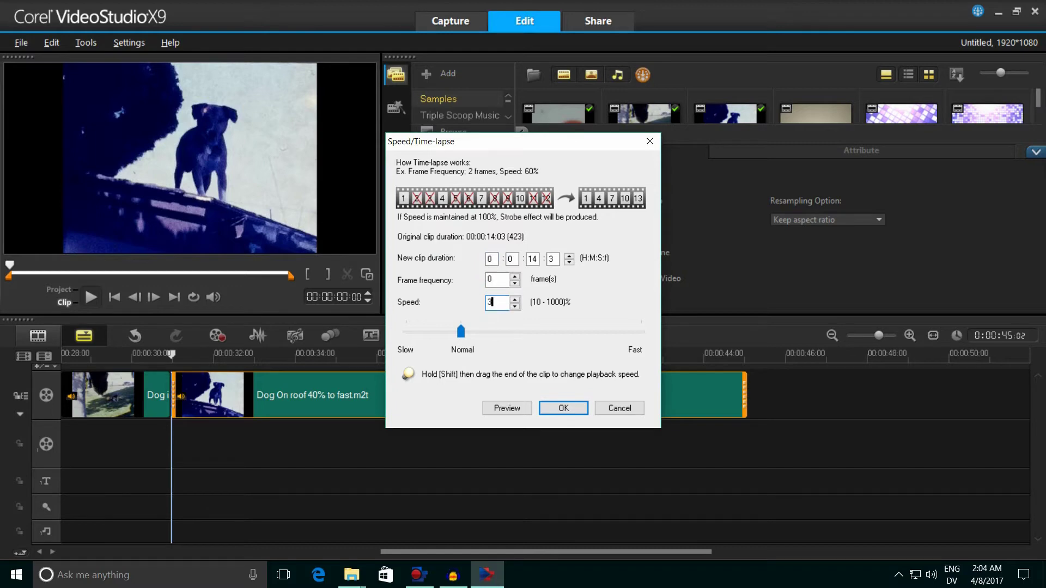
left_click(564, 409)
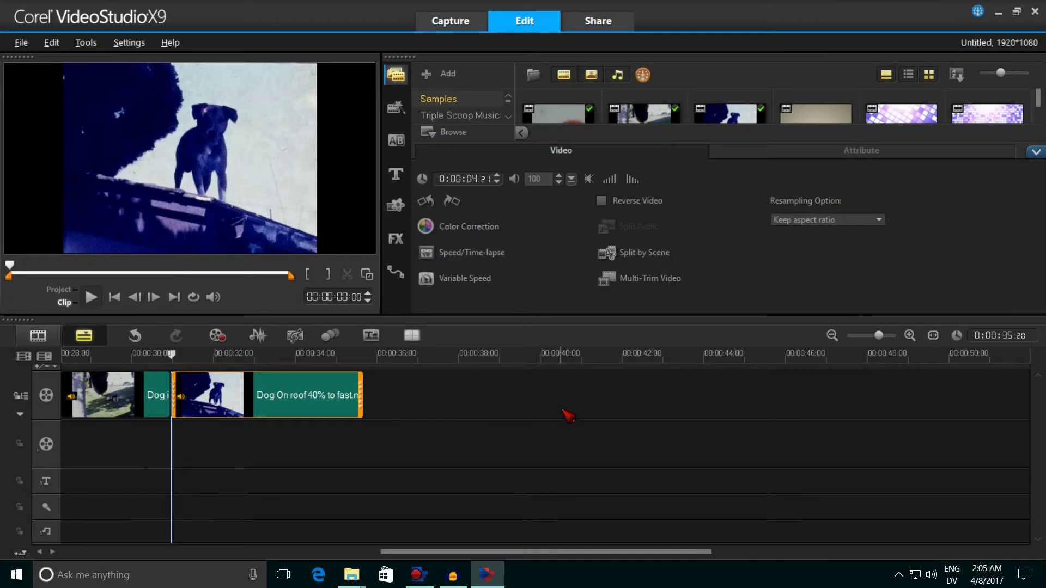
Save the project to the Desktop under the file name aaa.
left_click(22, 42)
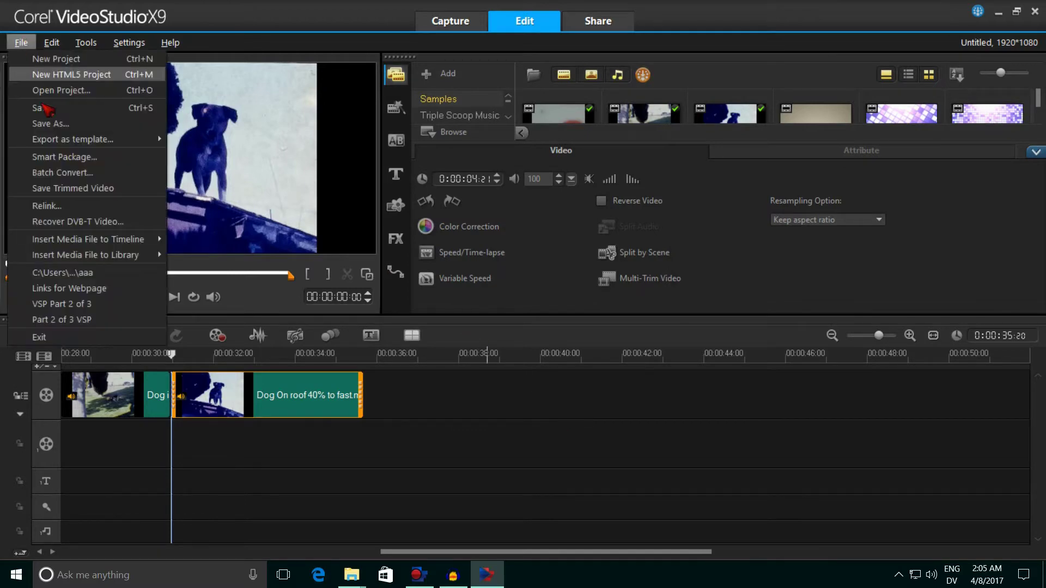
left_click(61, 124)
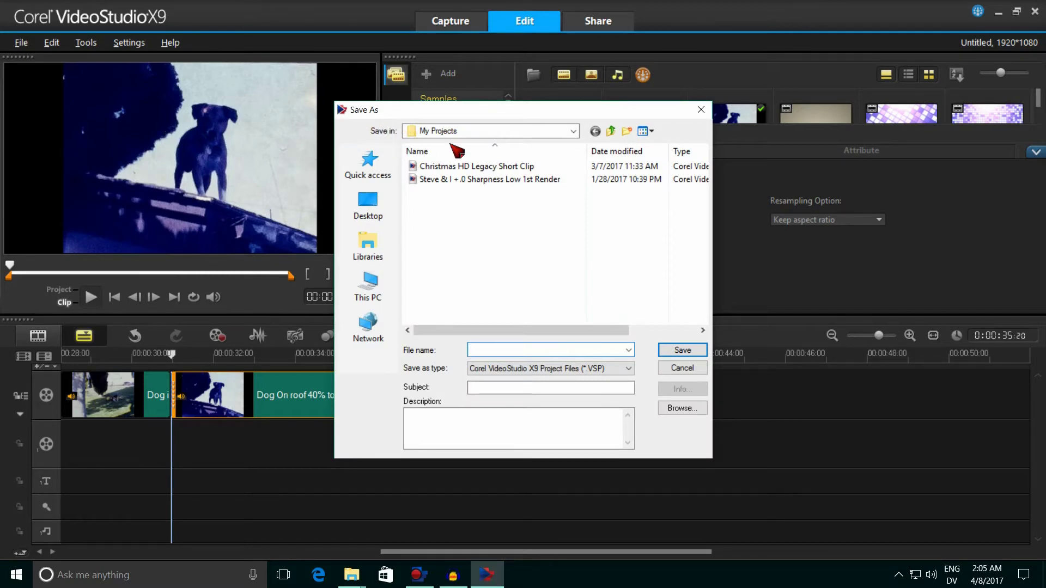
left_click(574, 131)
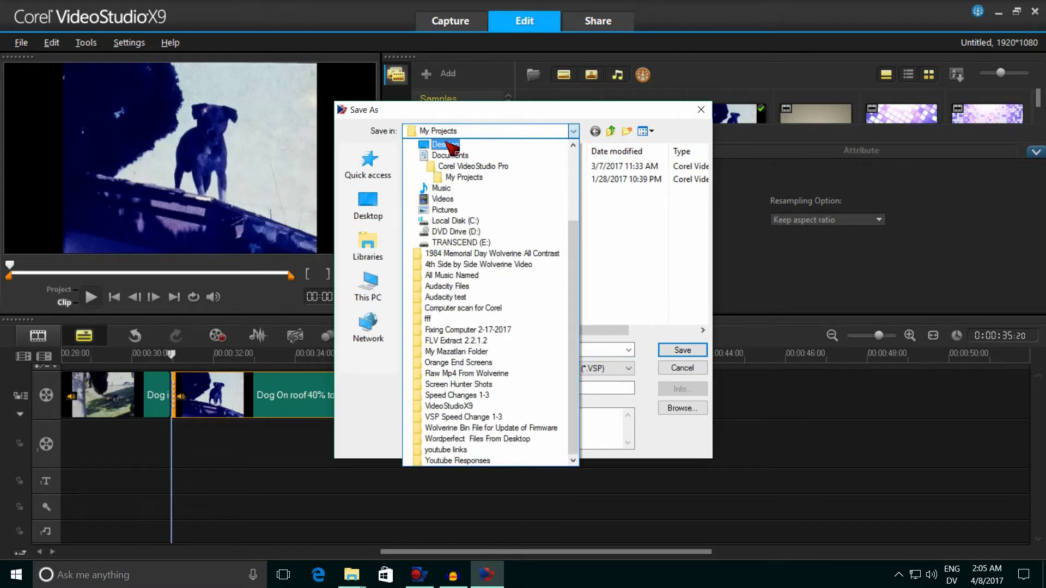
left_click(451, 145)
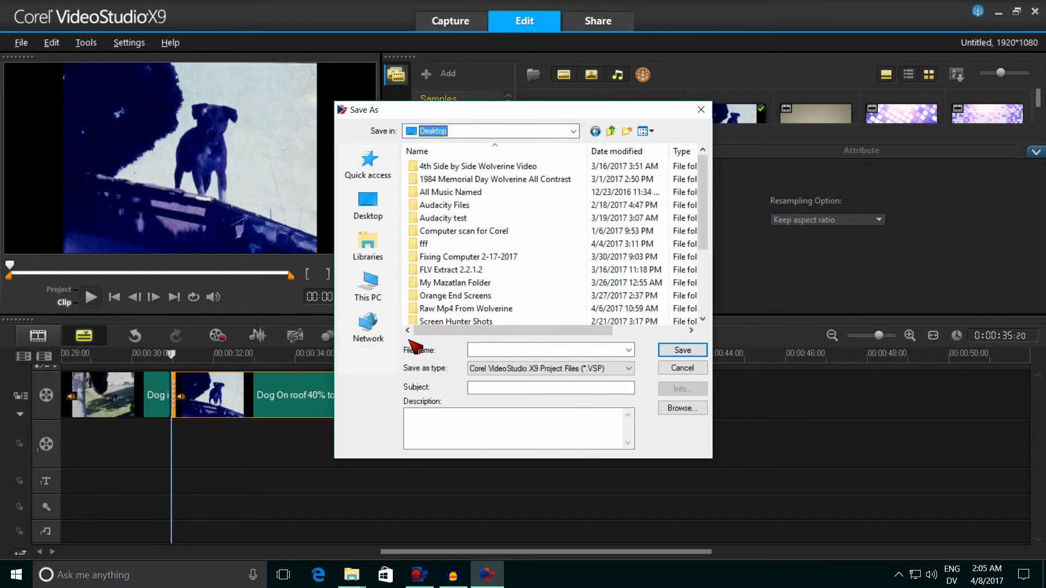
left_click(504, 355)
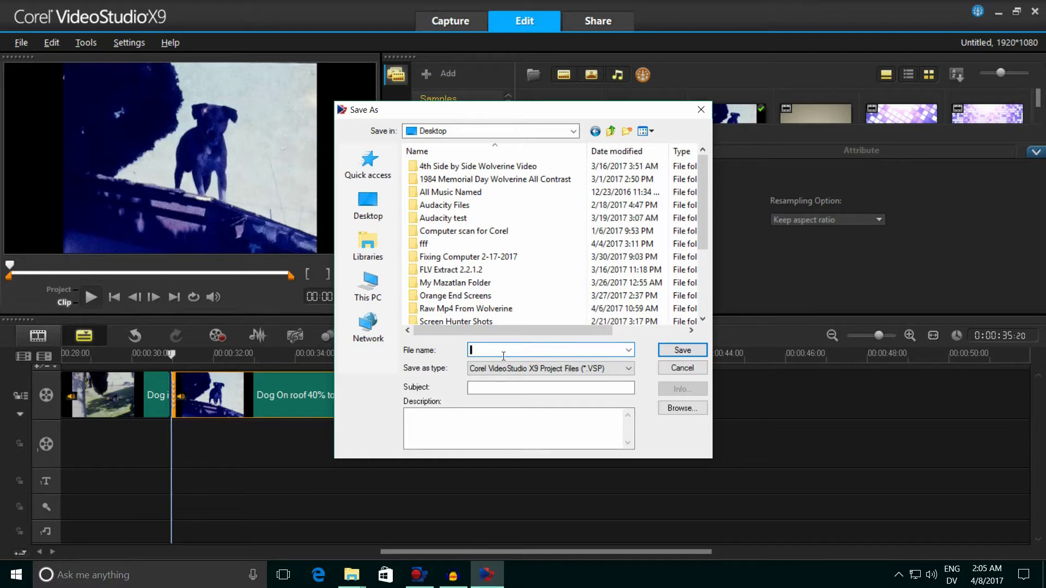
type("aaa")
left_click(676, 350)
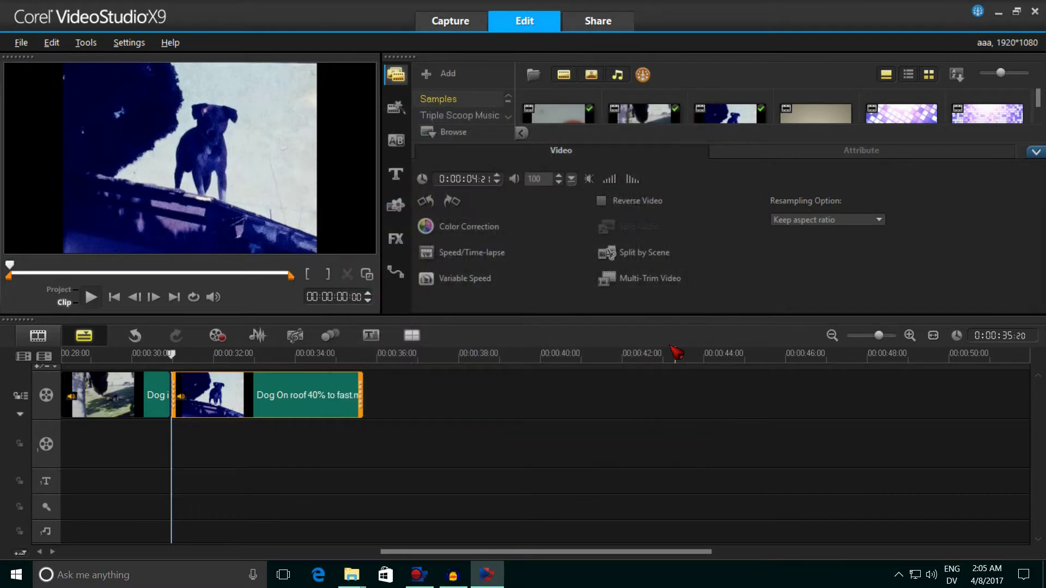
Move the aaa project file to the empty desktop area below the VideoStudio shortcut and open the project from it.
left_click(999, 12)
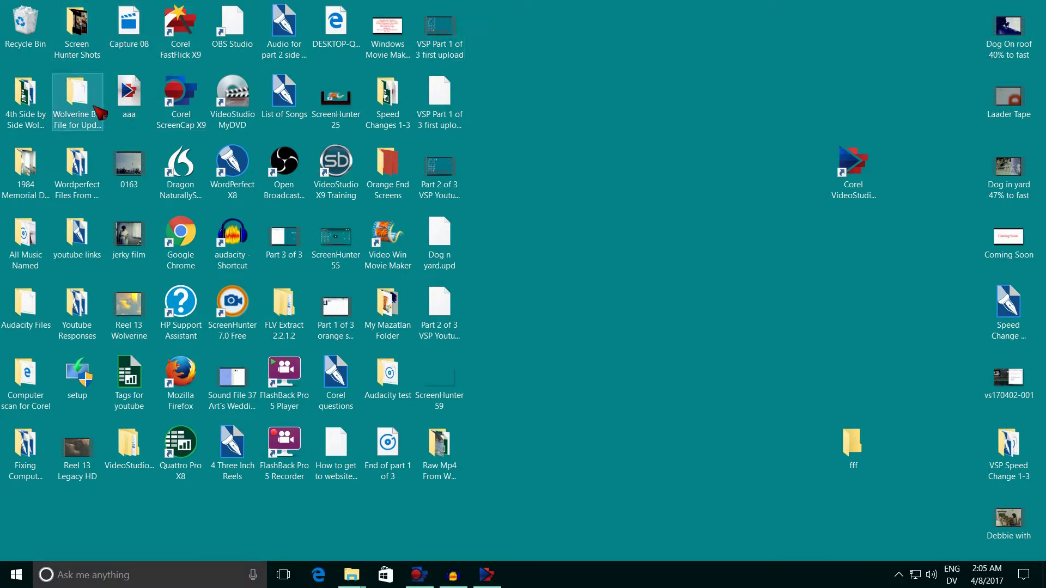
left_click_drag(135, 103, 847, 281)
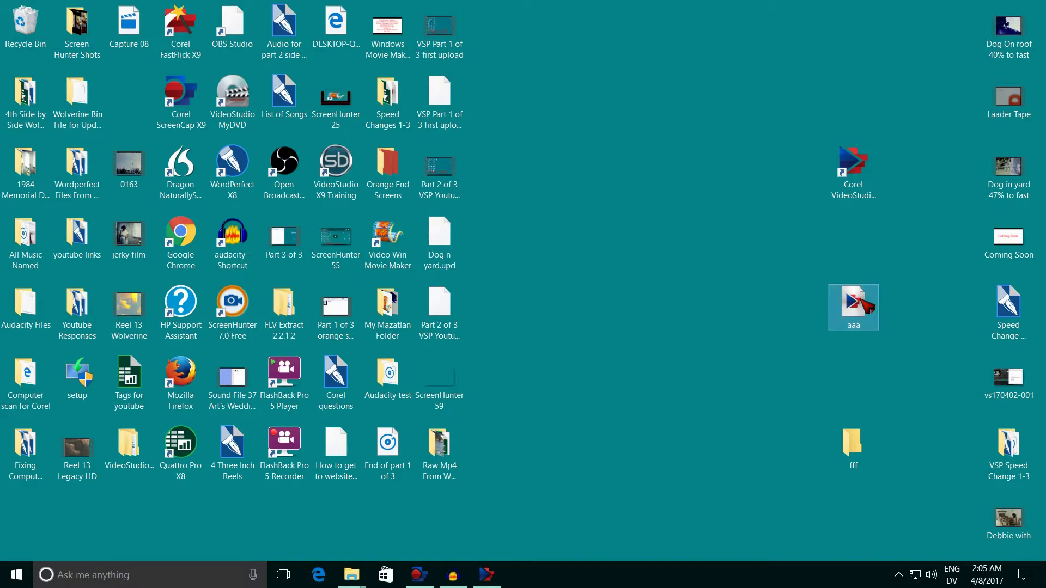
double_click(861, 304)
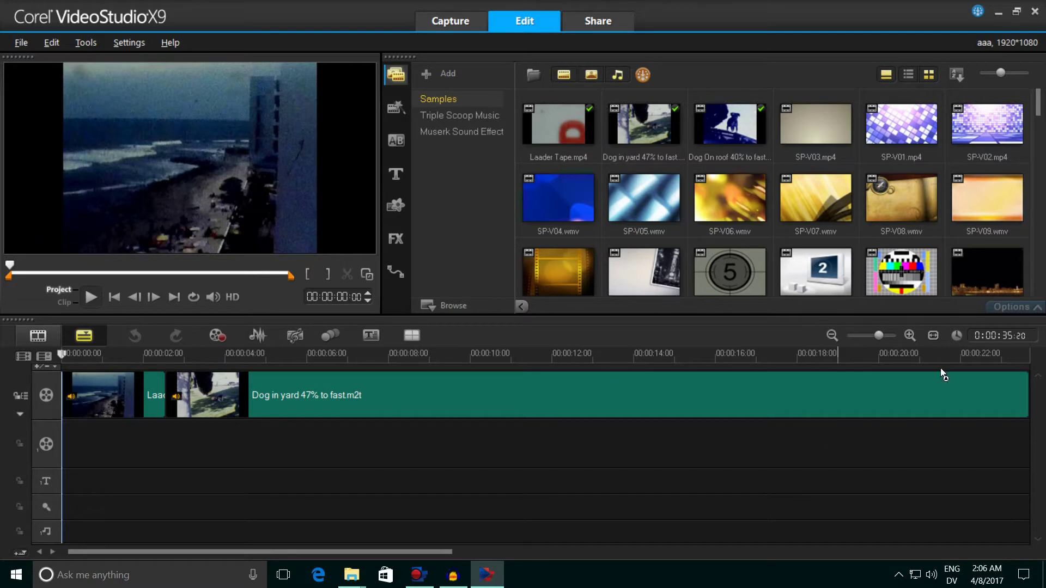
Clear the VideoStudio window from the desktop and rename the desktop video file Laader Tape as Leader Tape.
left_click(1017, 12)
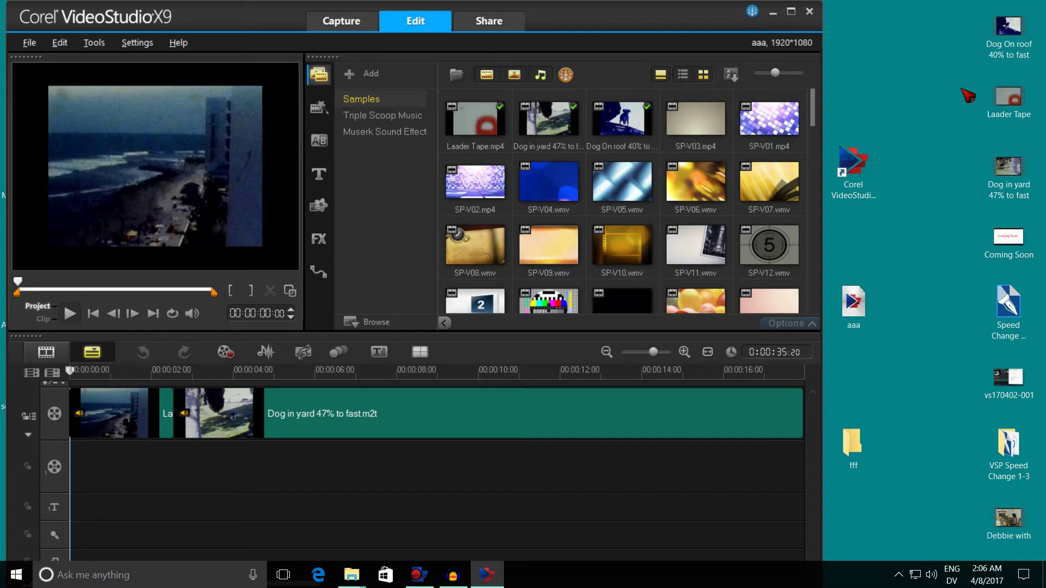
left_click(809, 11)
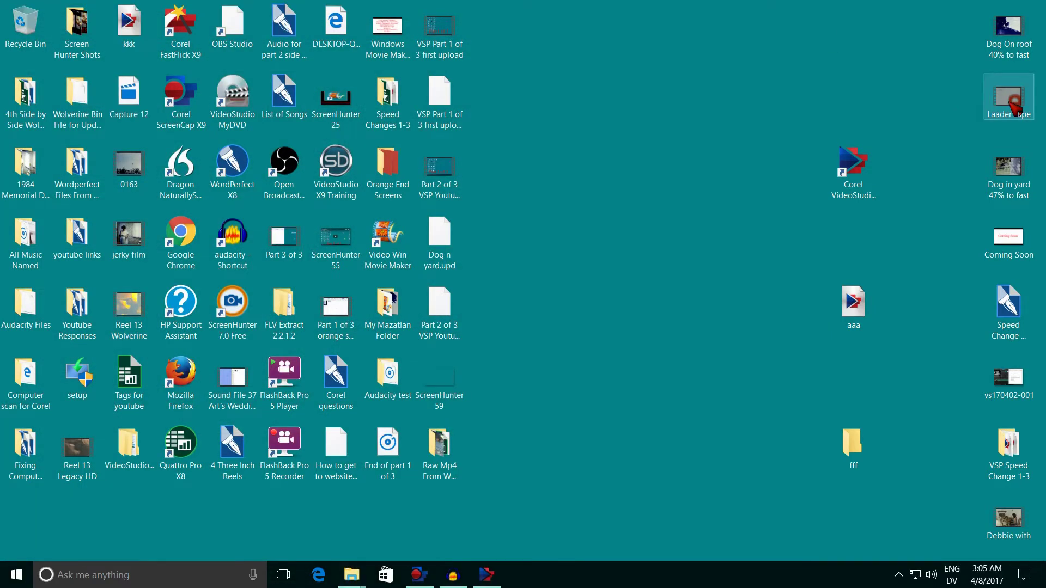
right_click(1015, 109)
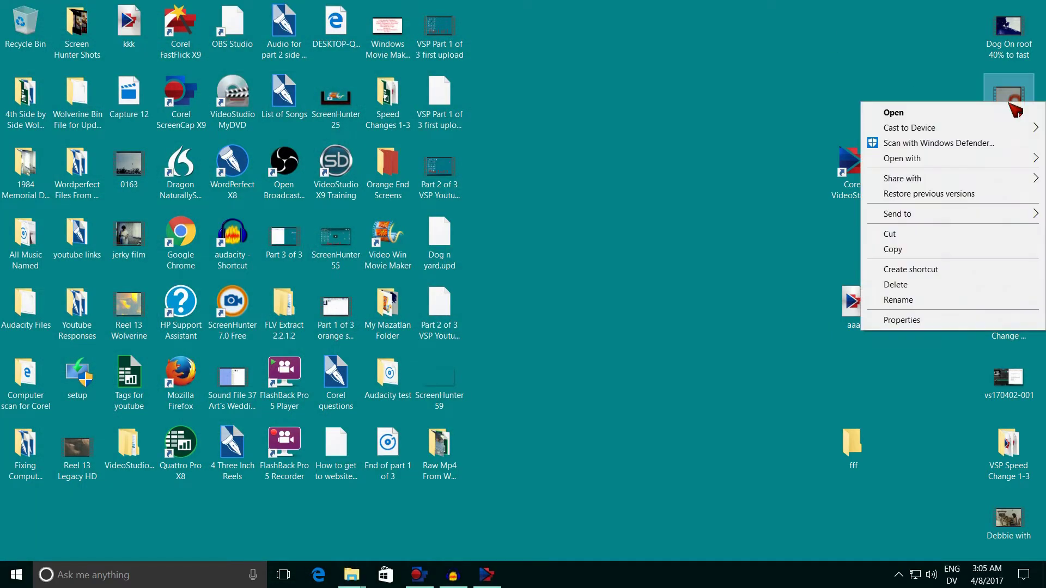
left_click(897, 300)
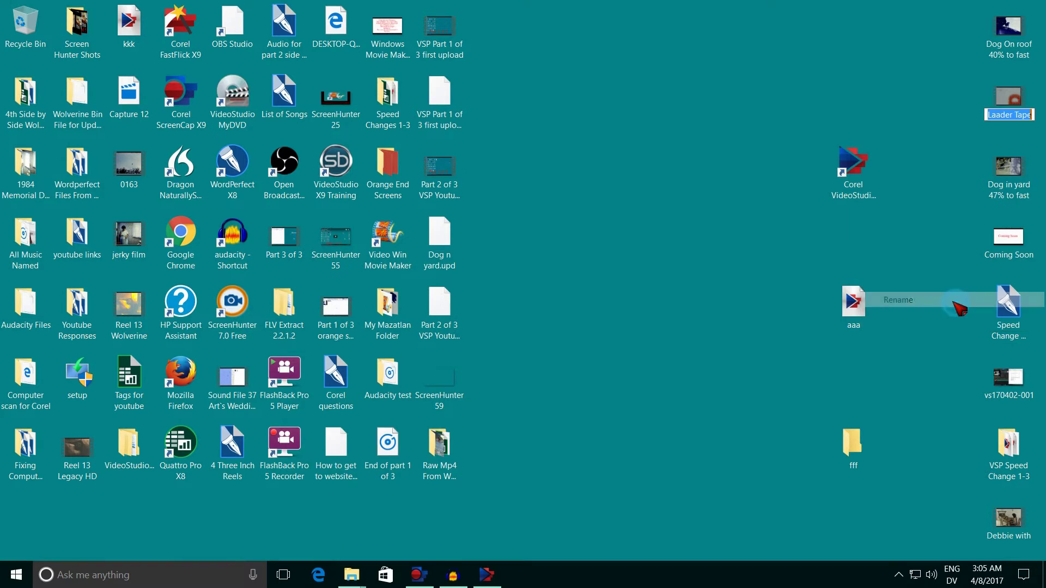
left_click(996, 115)
type("e")
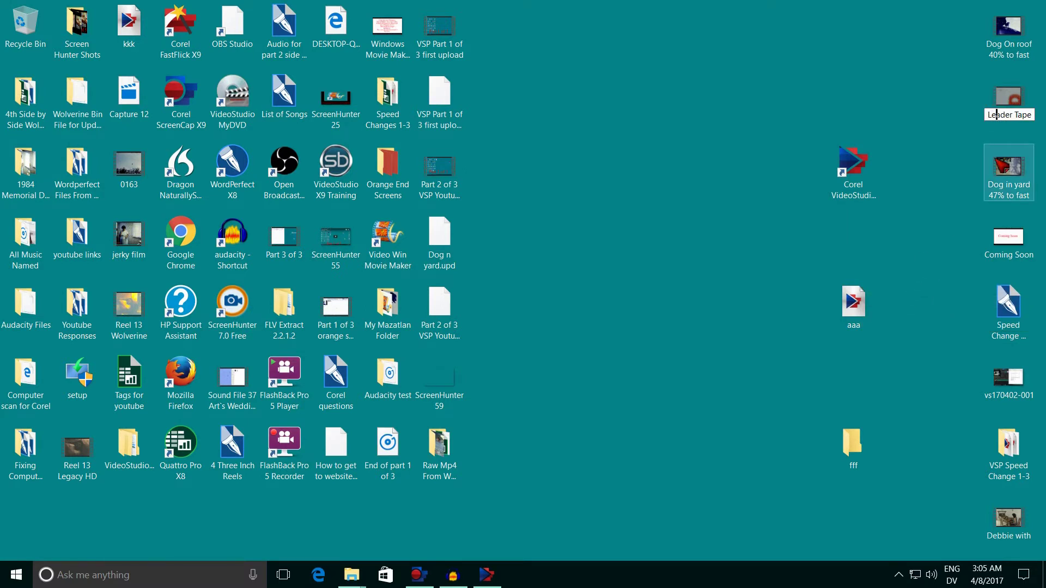
key("Return")
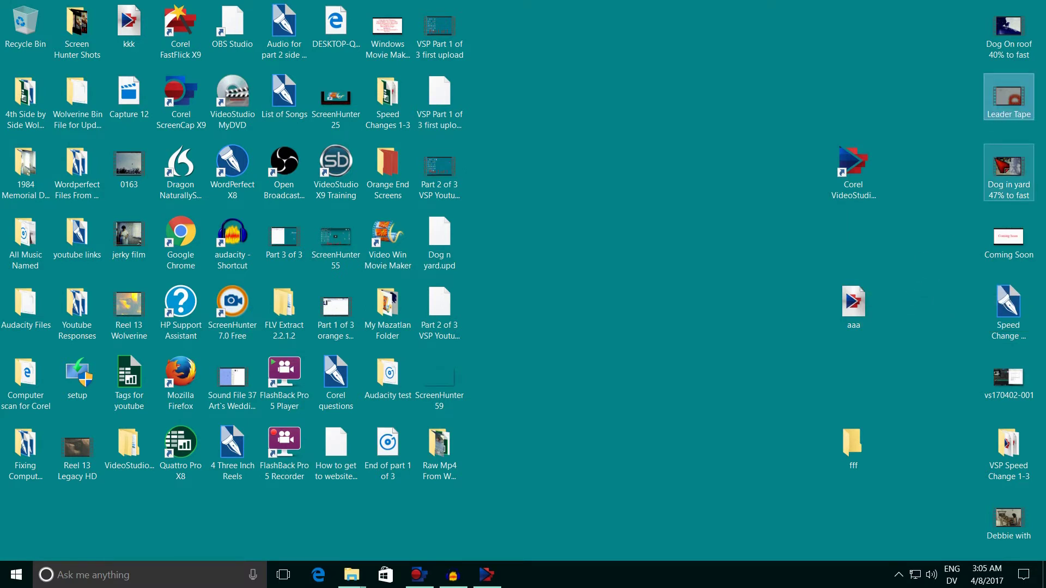
Open the aaa project from the desktop and cancel relinking of the missing Laader Tape.mp4 clip.
double_click(857, 315)
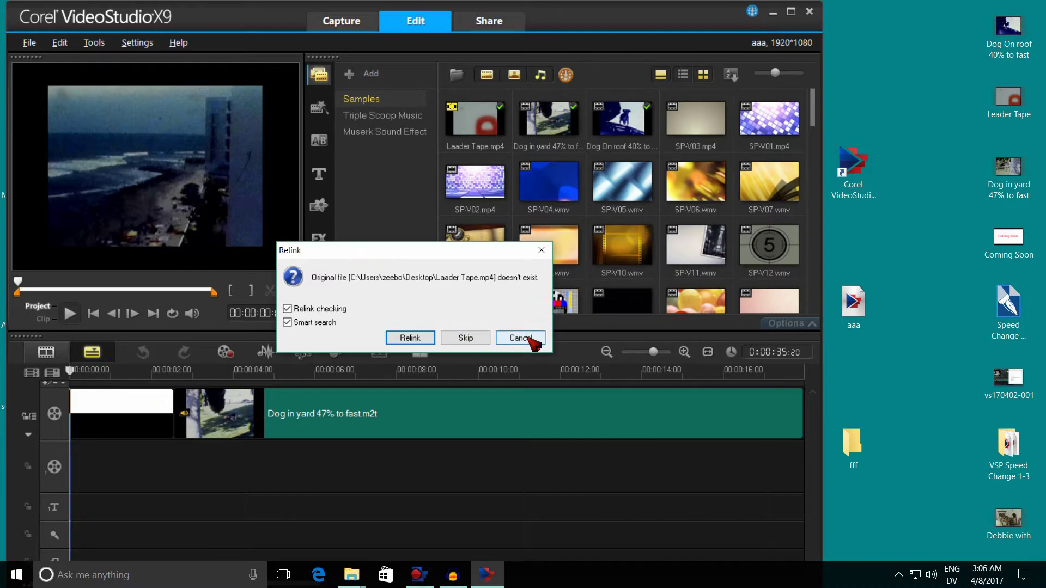
left_click(542, 251)
left_click(414, 318)
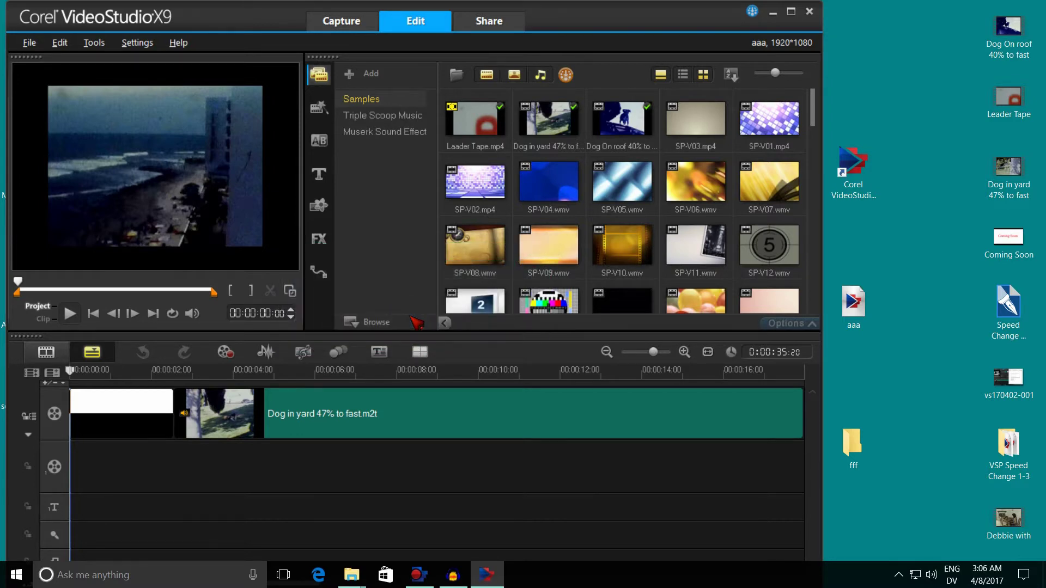
Change the Leader Tape file's name back to Laader Tape and reopen the aaa project without saving changes.
left_click(773, 12)
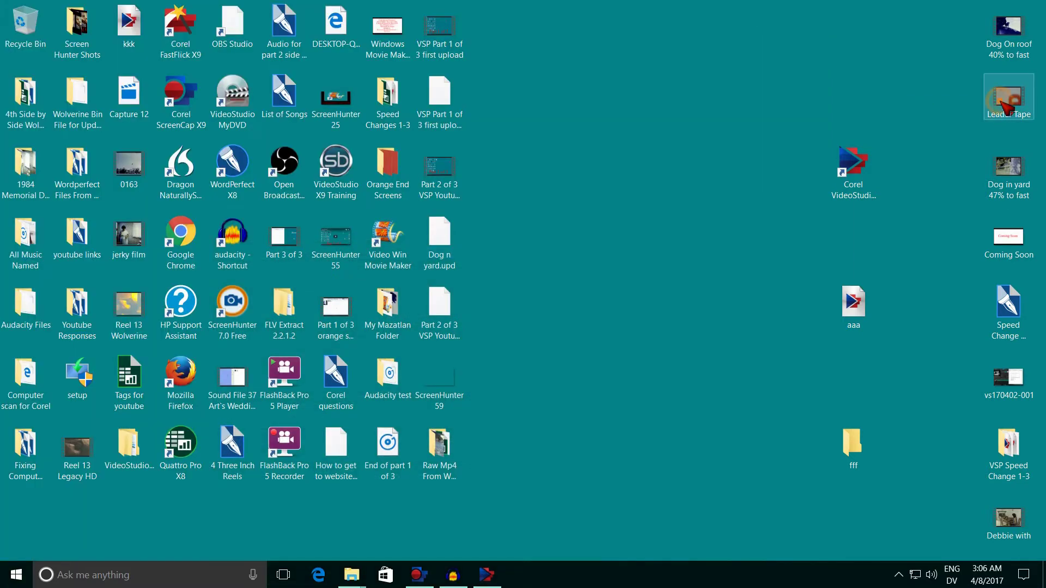
right_click(1007, 109)
left_click(945, 300)
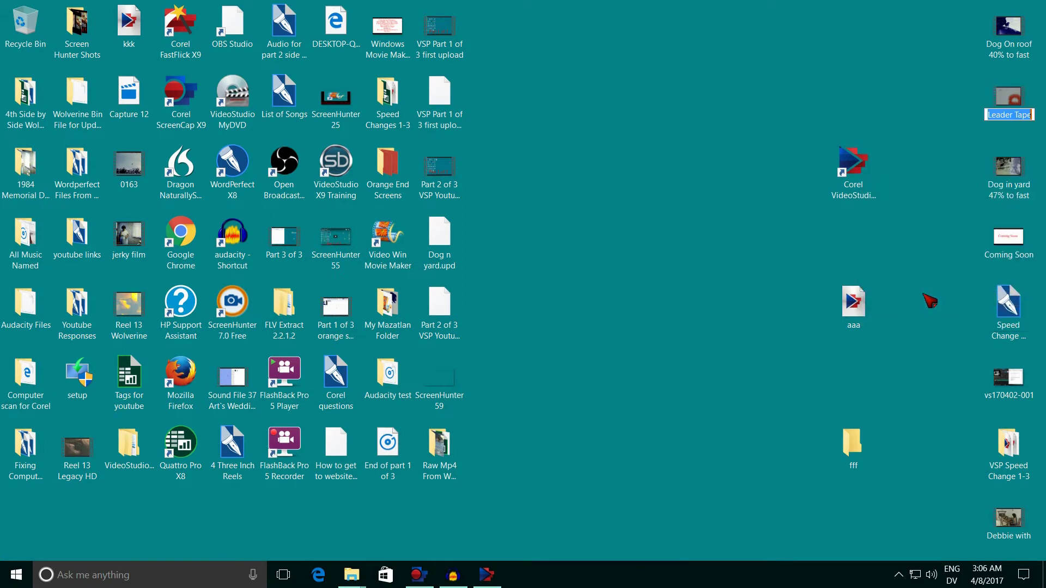
left_click(997, 115)
key("BackSpace")
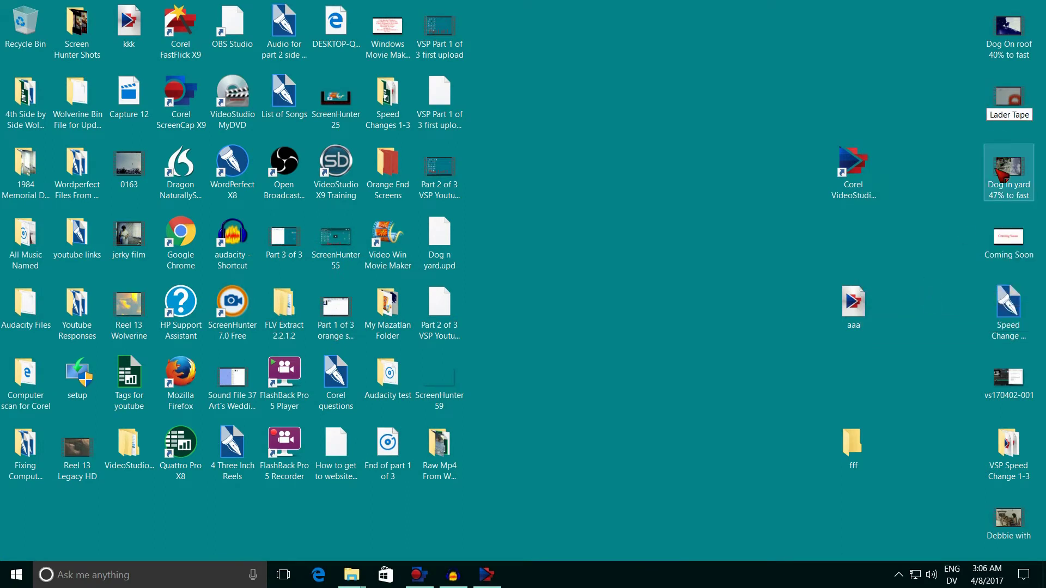
type("a")
key("Return")
double_click(875, 301)
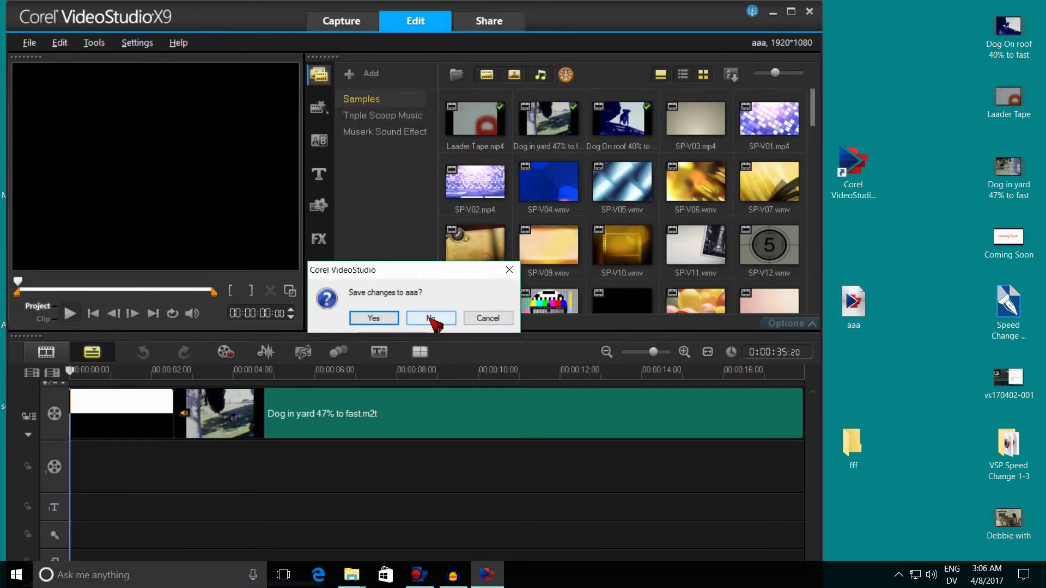
left_click(432, 319)
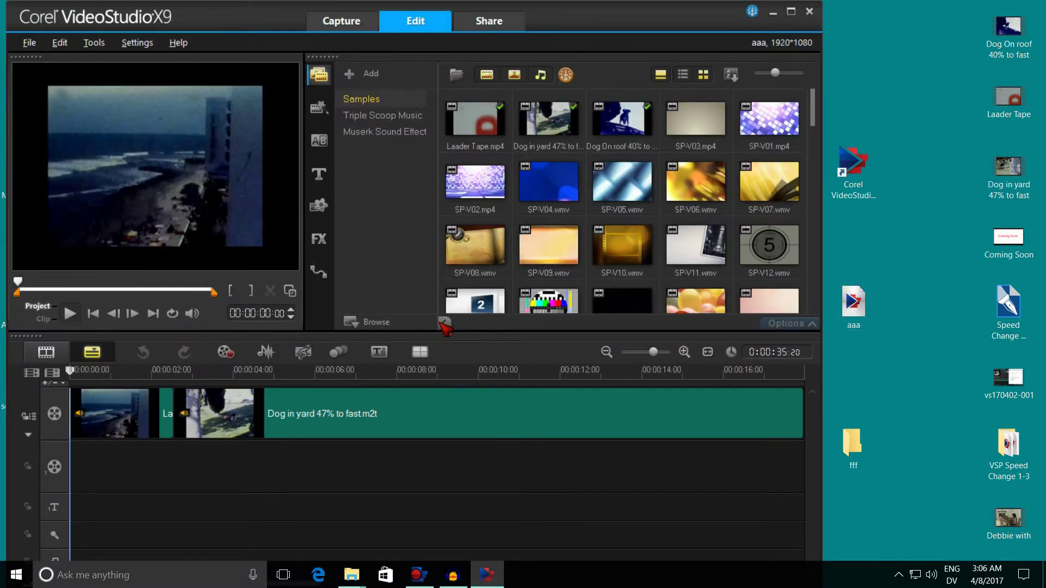
Rename the Laader Tape file on the desktop by inserting an extra space between its two words.
left_click(773, 12)
right_click(1000, 106)
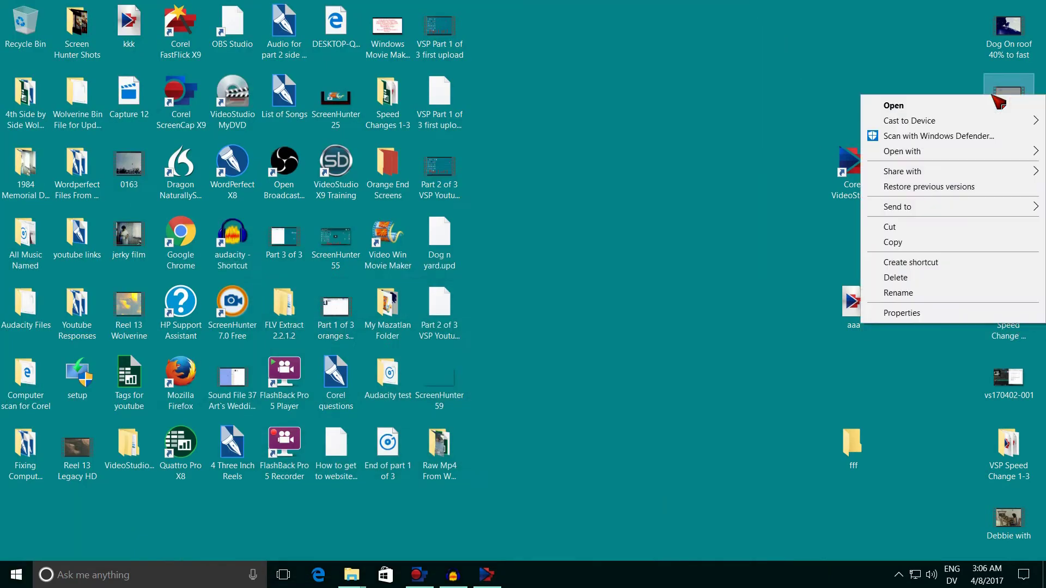
left_click(973, 292)
left_click(1013, 115)
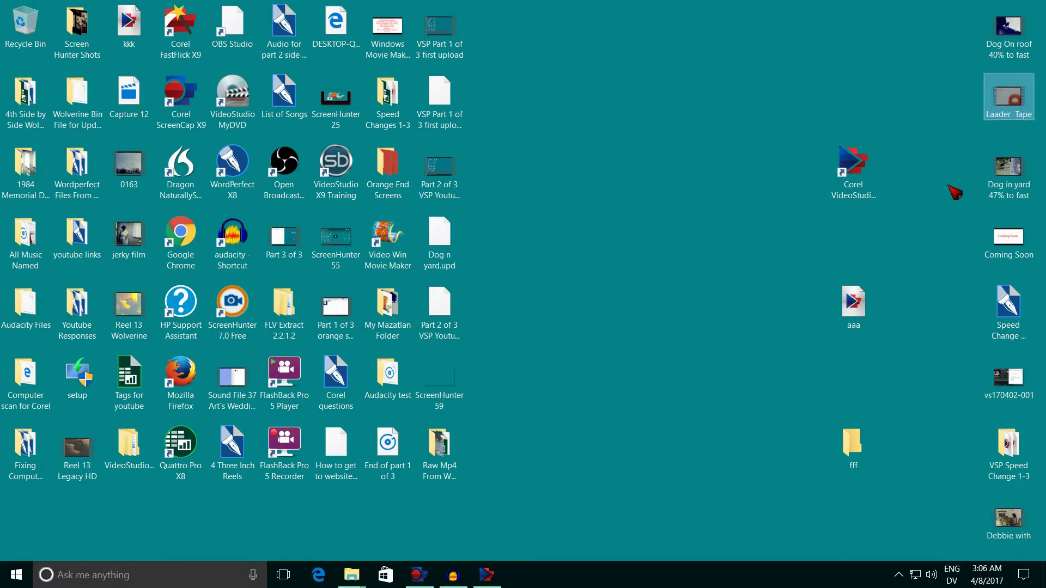
Reopen the aaa project to test the link to the renamed clip, and cancel the relinking.
double_click(854, 315)
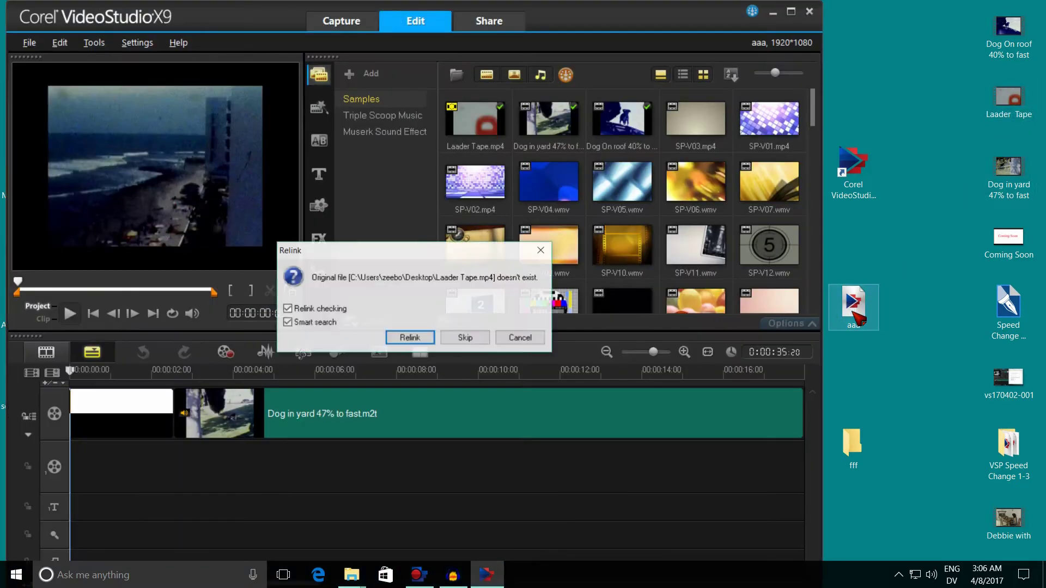
left_click(543, 252)
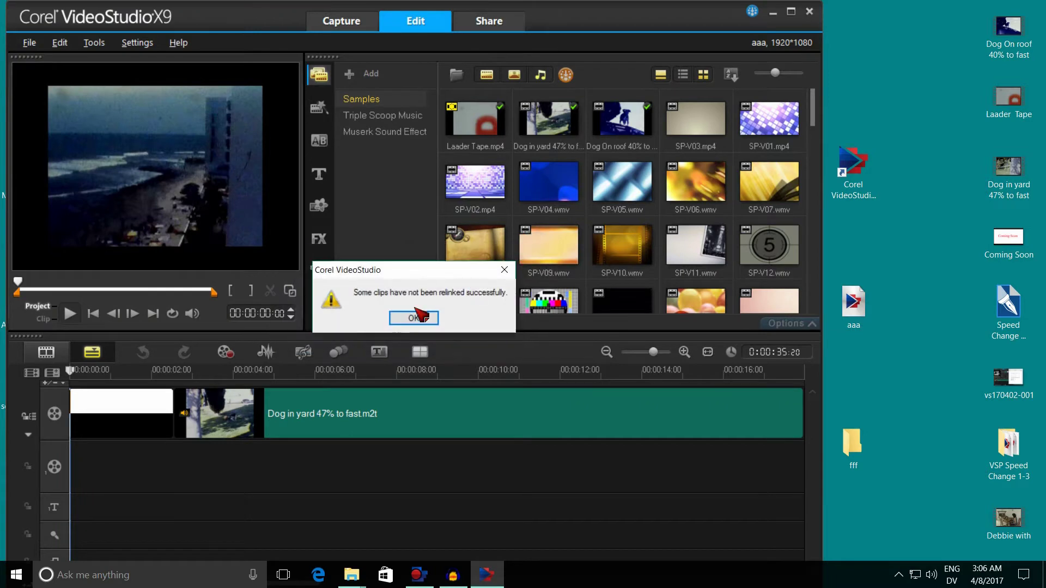
left_click(418, 319)
Return to the desktop and delete the aaa project file to the Recycle Bin.
left_click(772, 12)
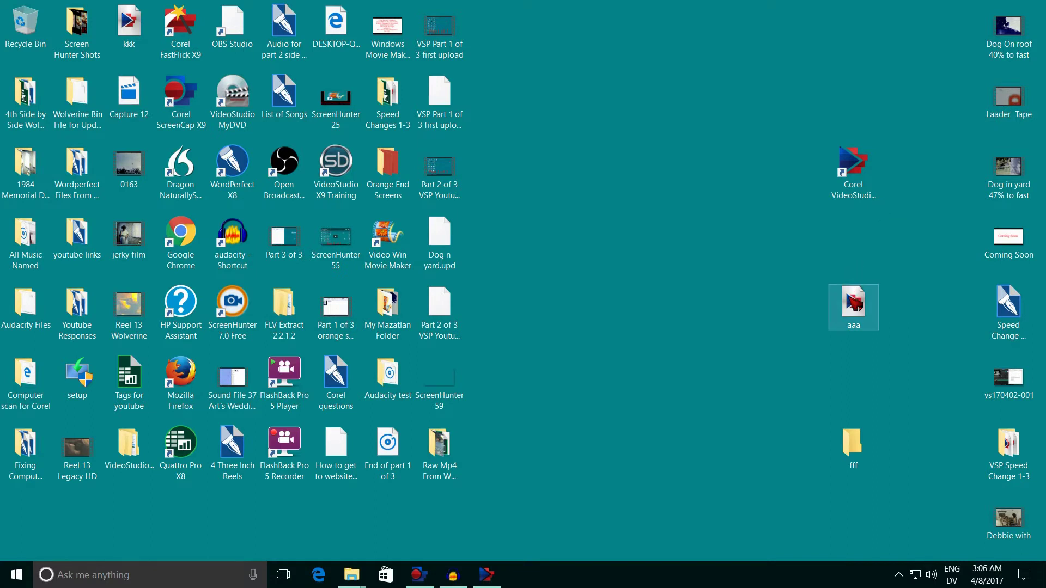
right_click(848, 297)
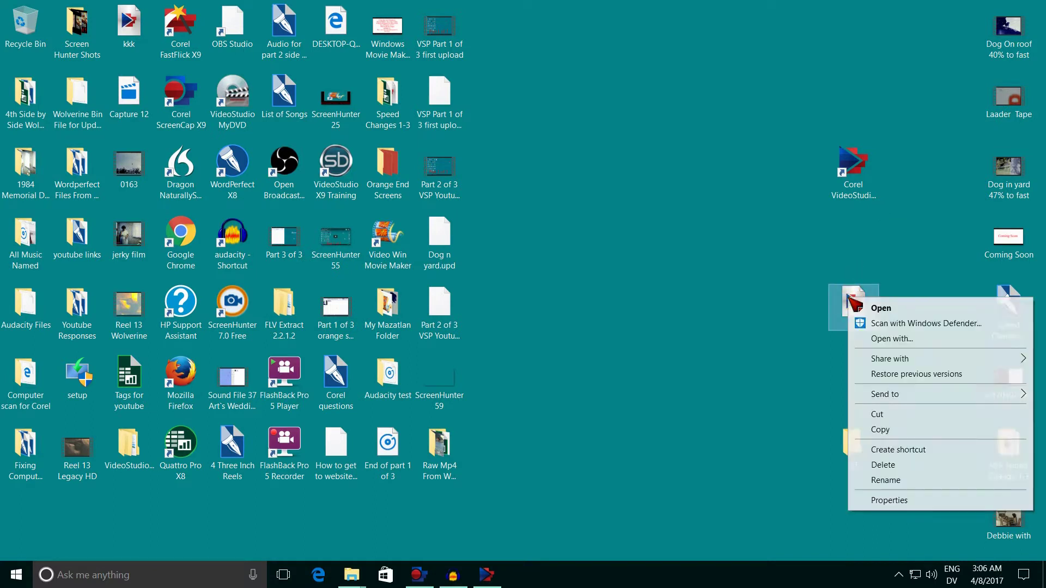
left_click(899, 465)
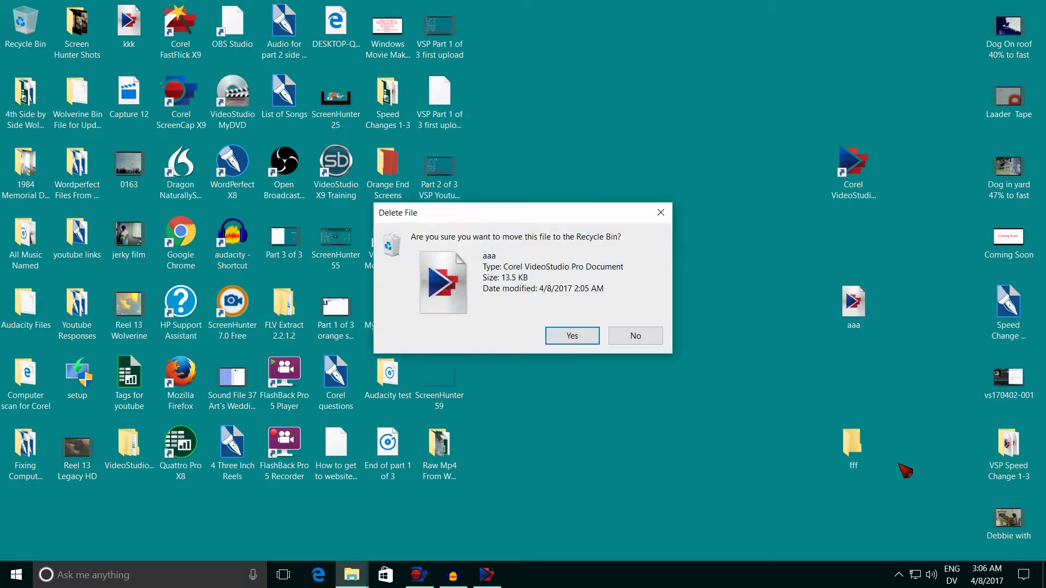
left_click(587, 344)
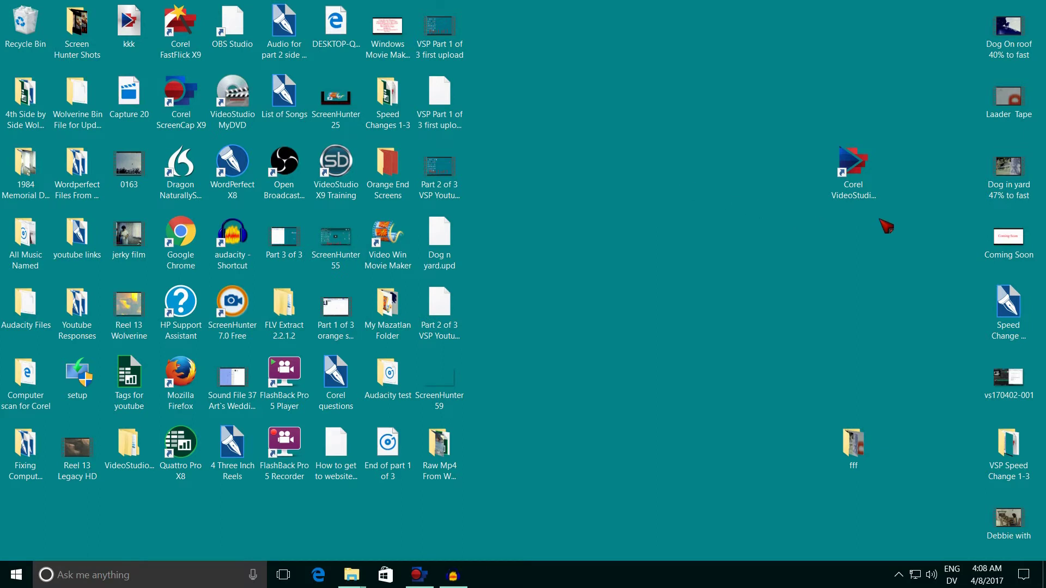
Move the Dog On roof, Laader Tape and Dog in yard video files from the desktop into the fff folder.
left_click_drag(1015, 27, 866, 446)
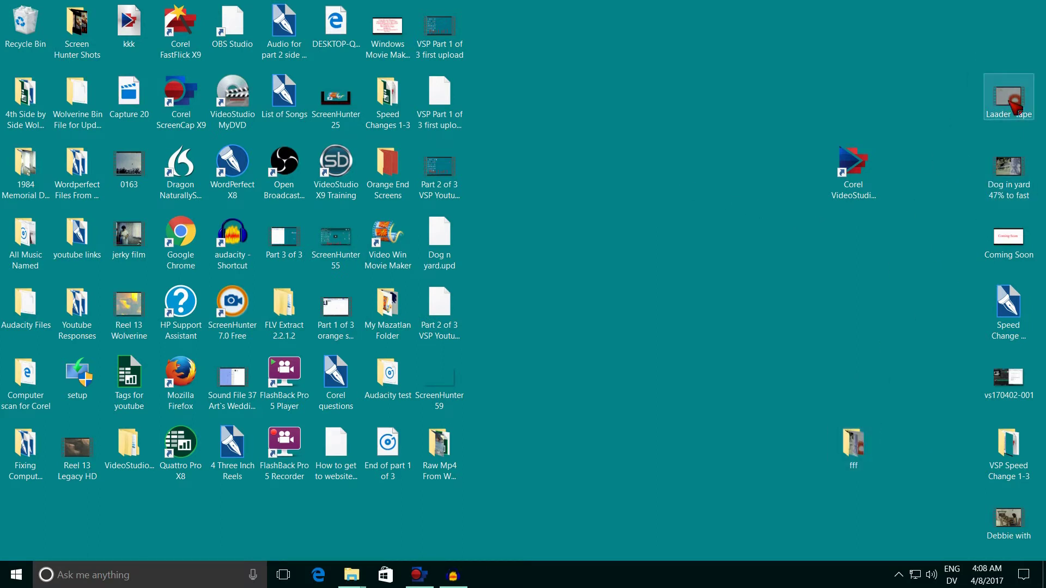
left_click_drag(1015, 105, 854, 440)
left_click_drag(1008, 166, 851, 439)
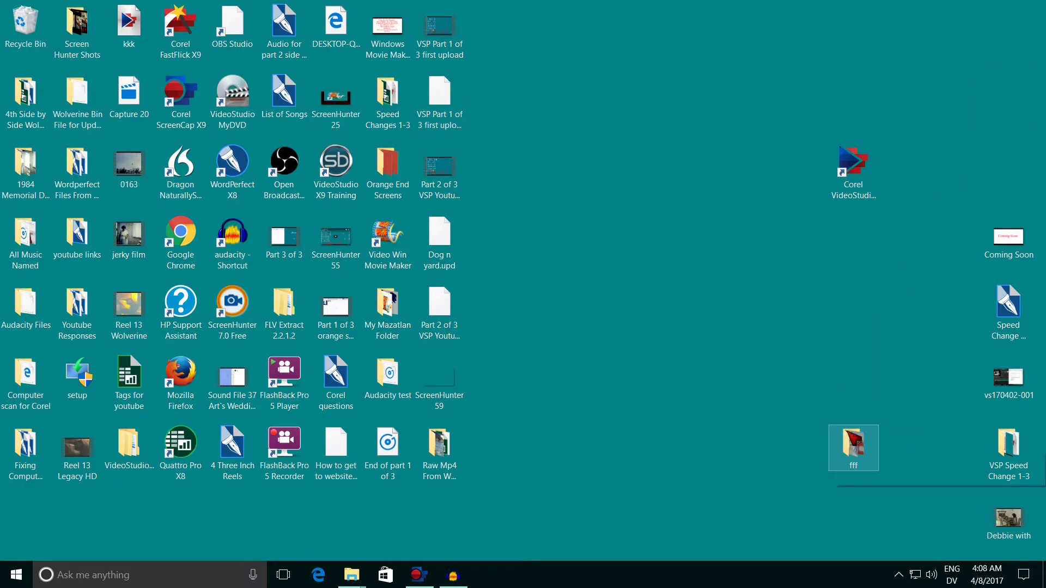
Launch VideoStudio and add the Laader Tape, Dog in yard and Dog On roof clips from the fff folder to the Samples library.
left_click(861, 174)
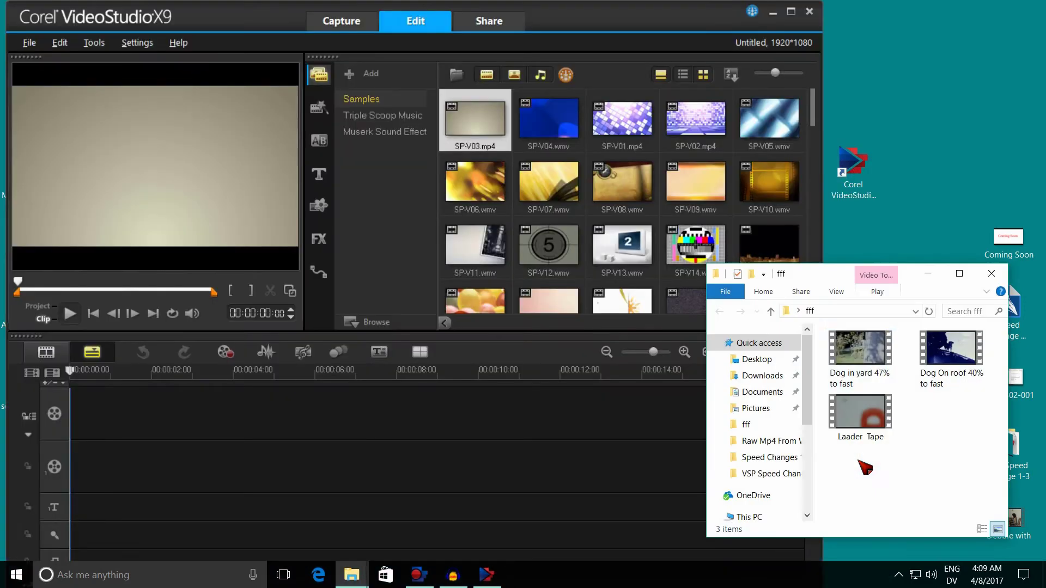
left_click(860, 420)
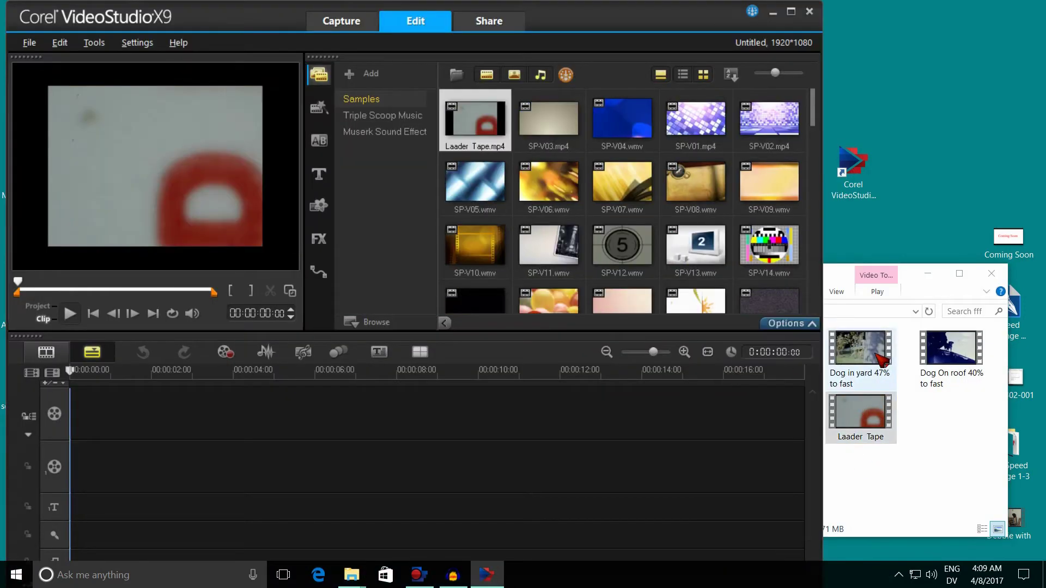
left_click(859, 348)
left_click_drag(964, 359, 629, 129)
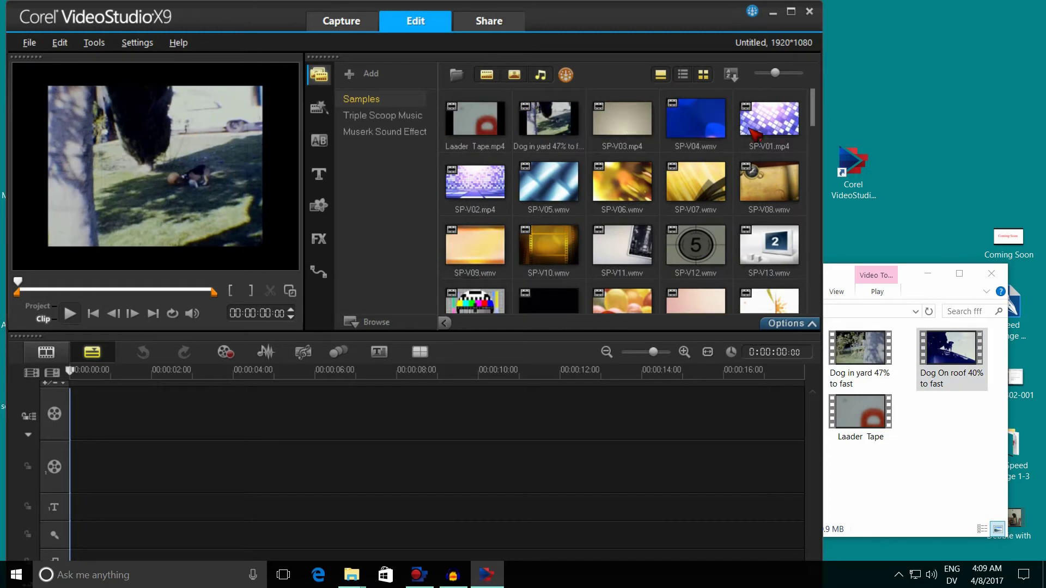
Maximize VideoStudio and place the Laader Tape, Dog in yard and Dog On roof clips in that order on the main video track.
key("super+Up")
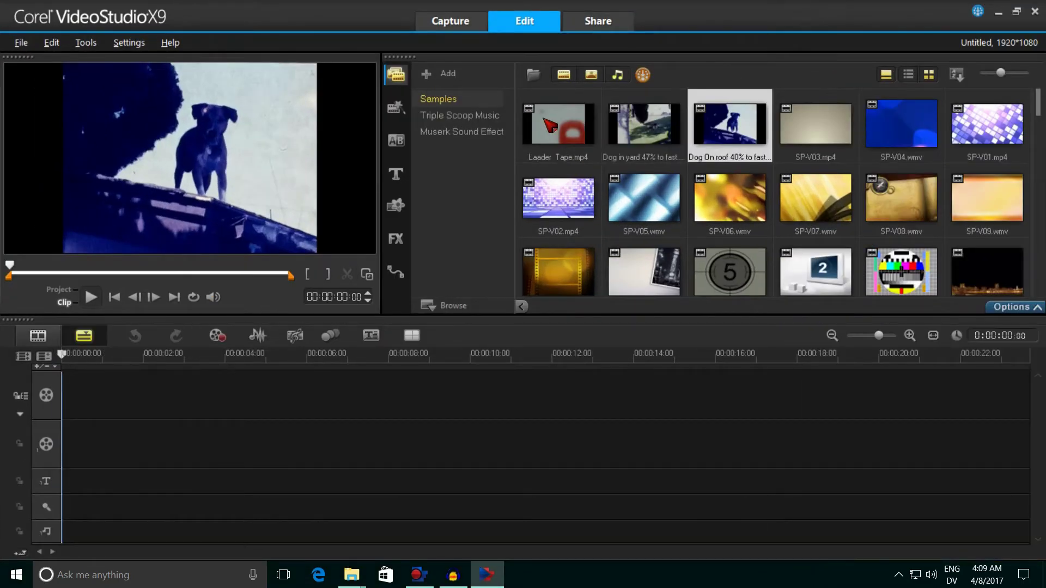
left_click_drag(543, 133, 159, 406)
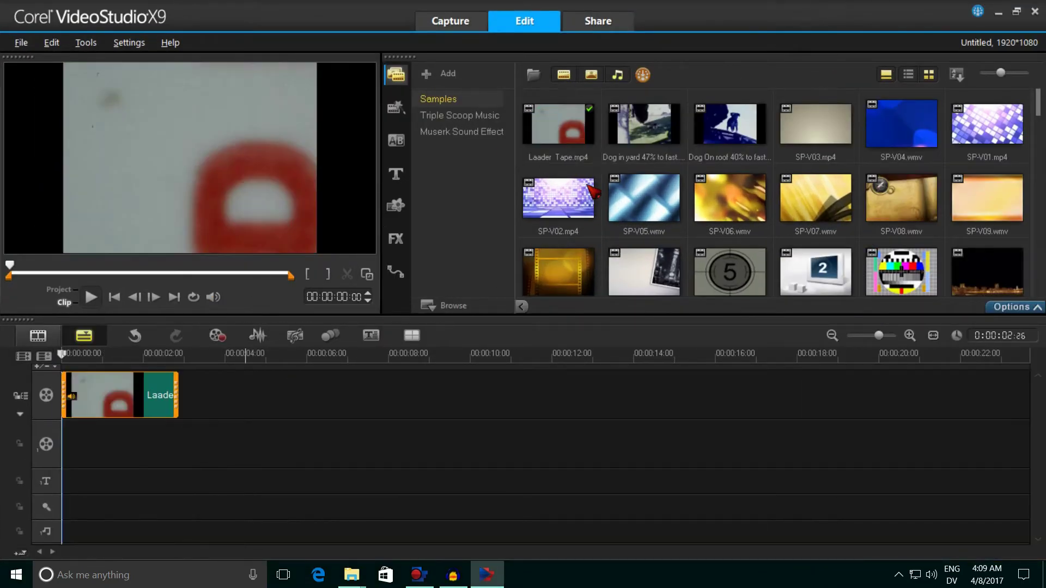
left_click_drag(640, 136, 310, 395)
left_click_drag(730, 124, 636, 399)
Set the playback speed of the Dog in yard clip on the timeline to 53% with Speed/Time-lapse.
double_click(370, 406)
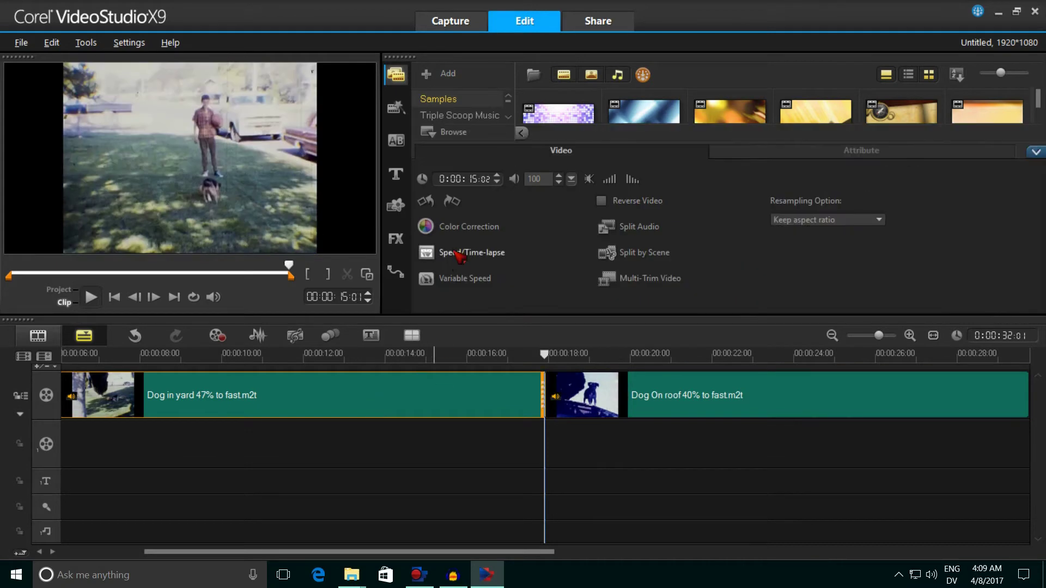
left_click(460, 252)
double_click(496, 302)
type("53")
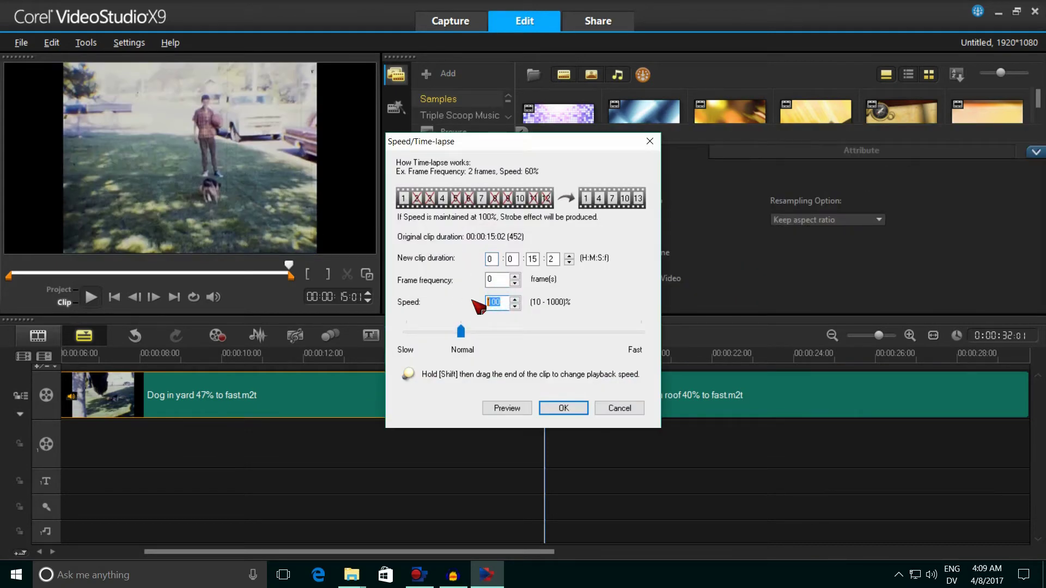
key("Return")
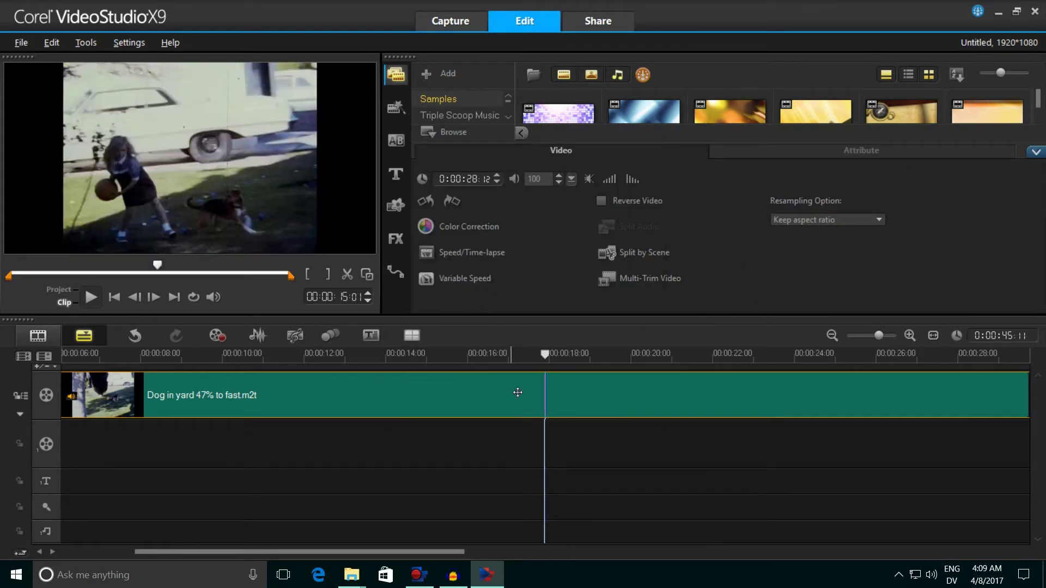
Set the playback speed of the Dog On roof clip on the timeline to 300% with Speed/Time-lapse.
left_click_drag(387, 561, 741, 562)
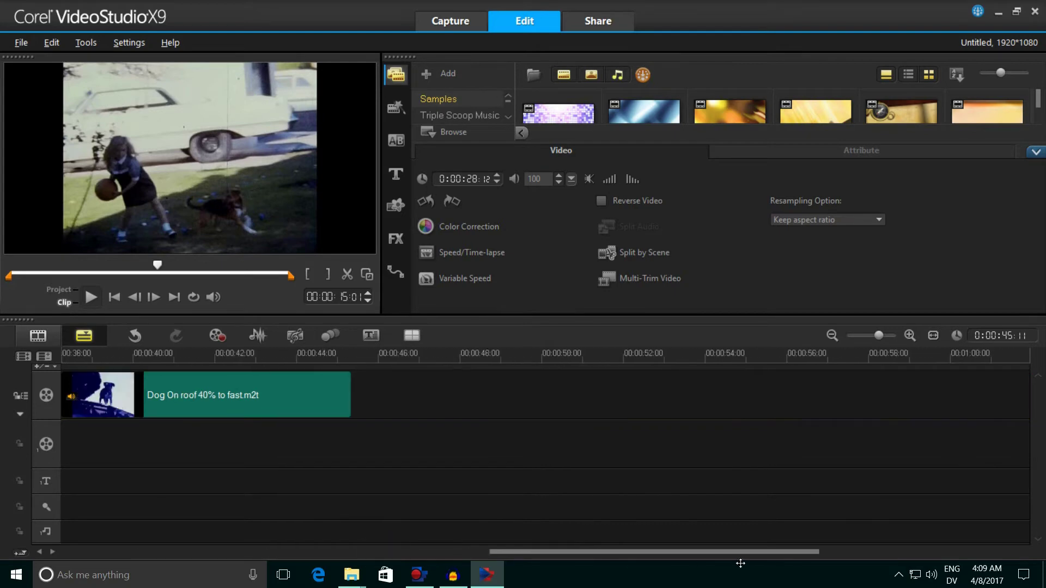
left_click(257, 393)
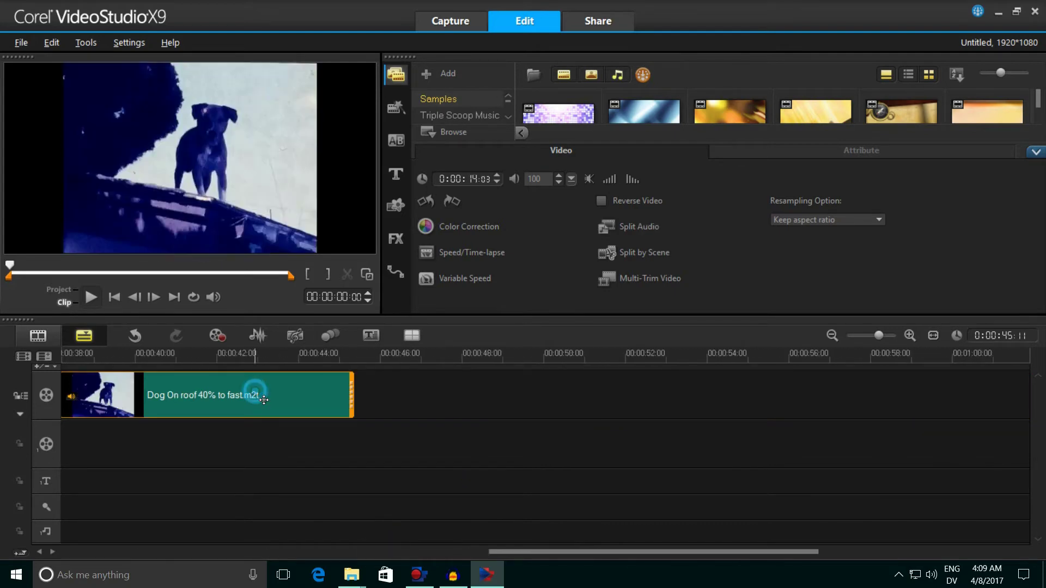
left_click(457, 253)
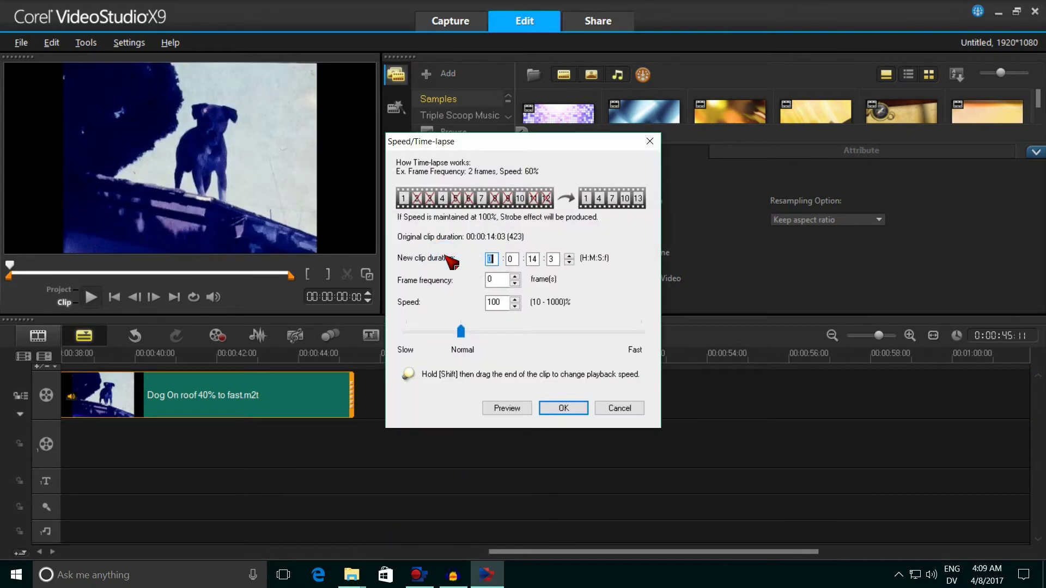
double_click(497, 303)
type("300")
left_click(554, 408)
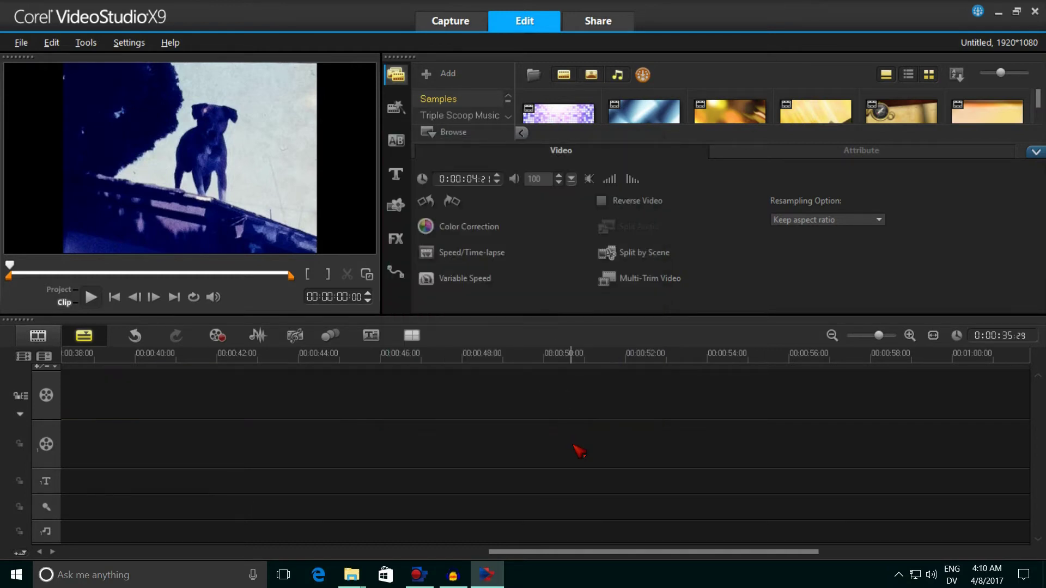
Split the Laader Tape clip on the timeline at 0:00:00:10 and delete the short piece before the cut.
left_click_drag(612, 551, 150, 549)
left_click(109, 381)
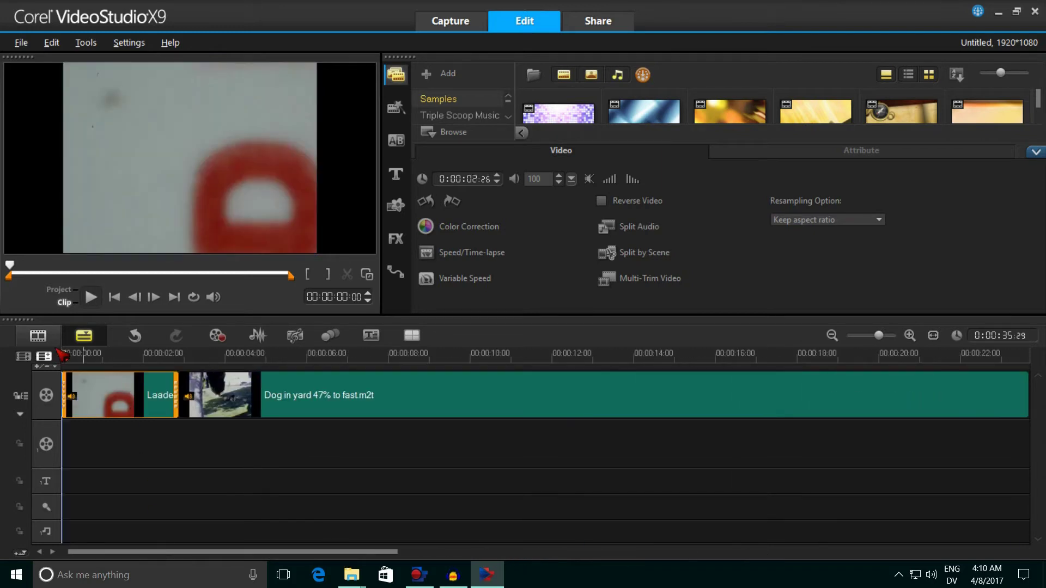
left_click_drag(11, 267, 45, 270)
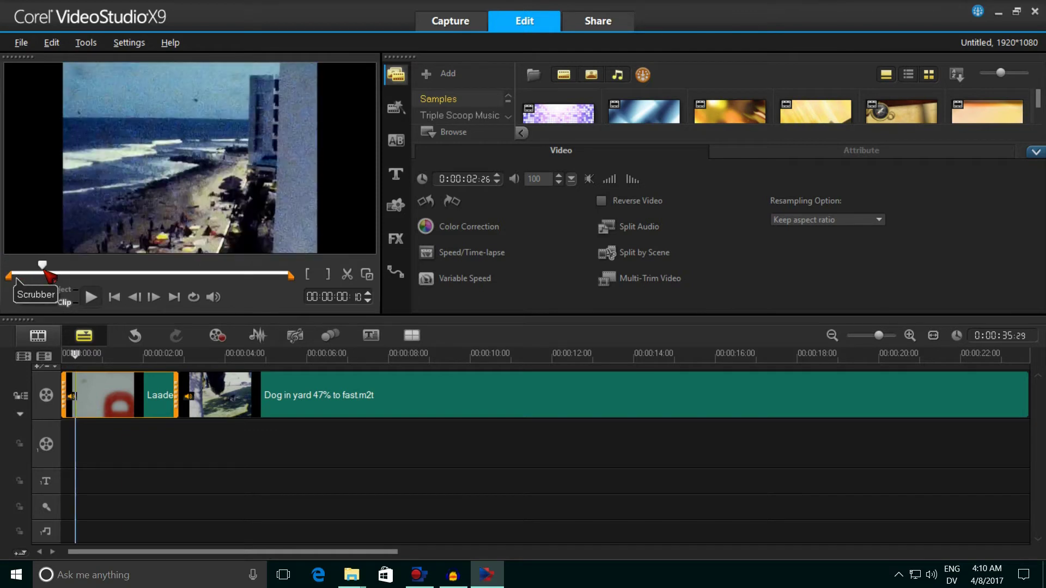
left_click(345, 274)
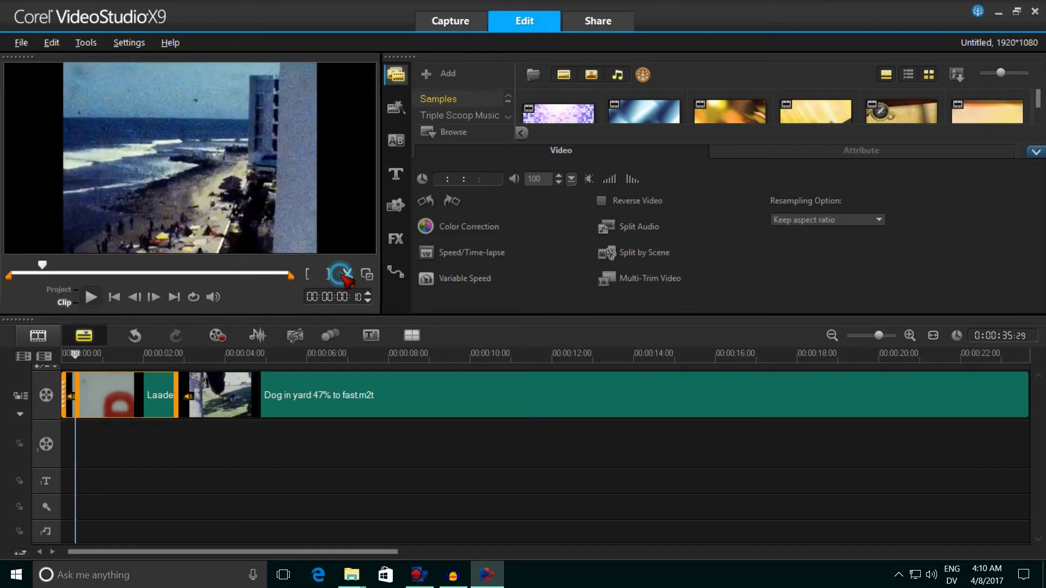
key("Left")
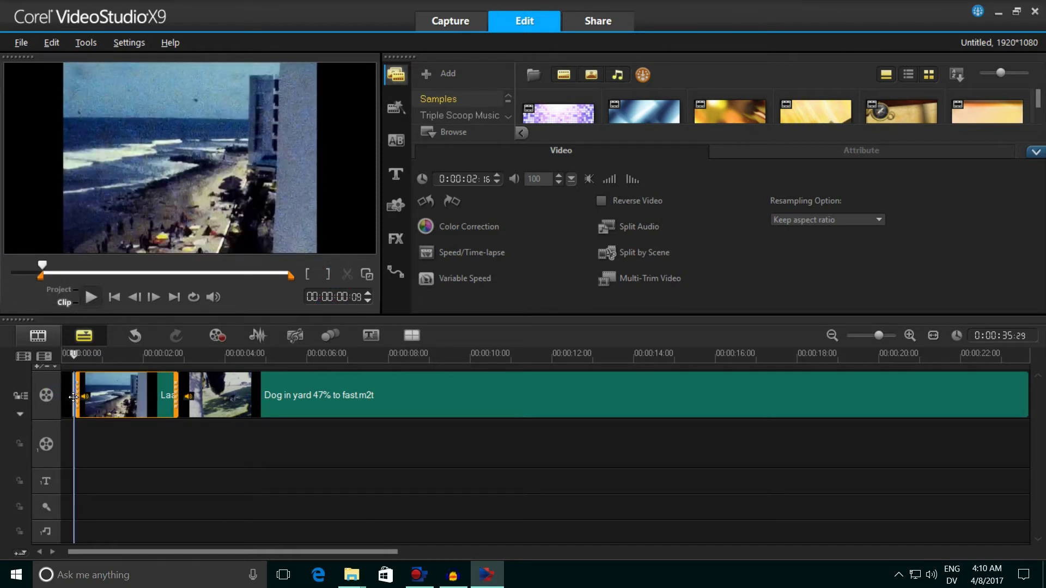
left_click(73, 399)
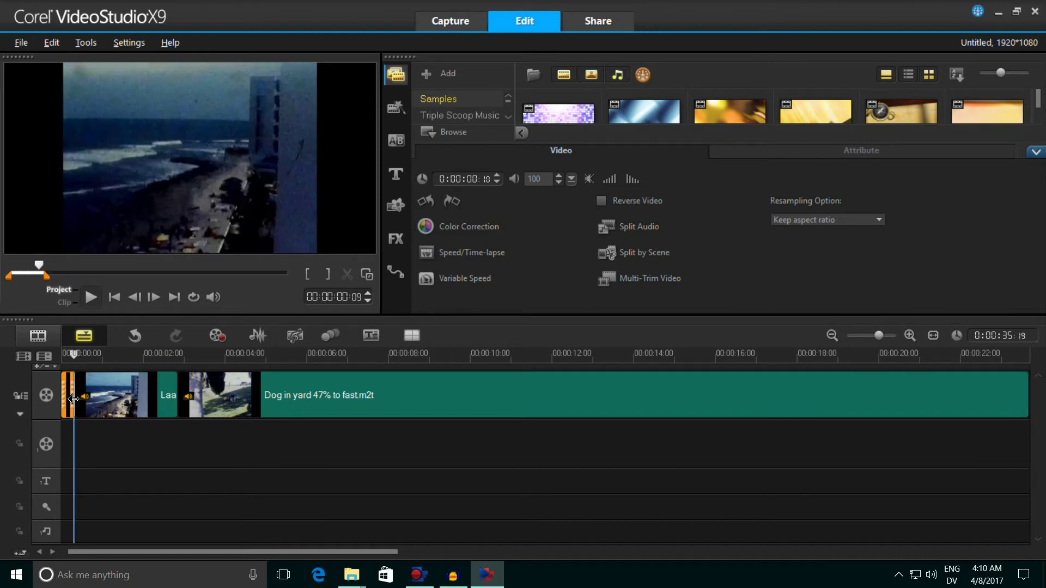
key("Delete")
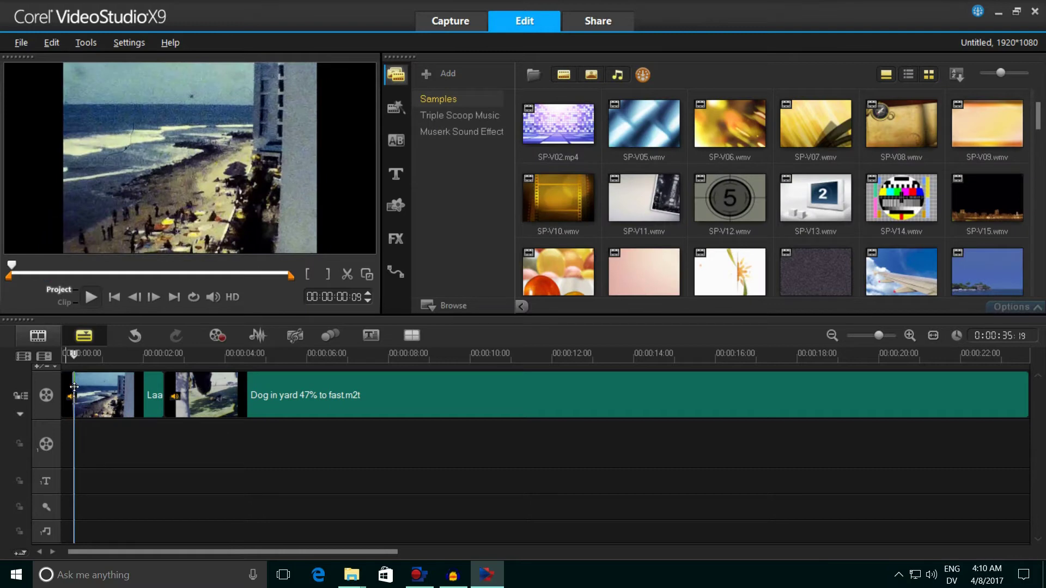
Save the project as bbb in the fff folder on the Desktop.
left_click(21, 43)
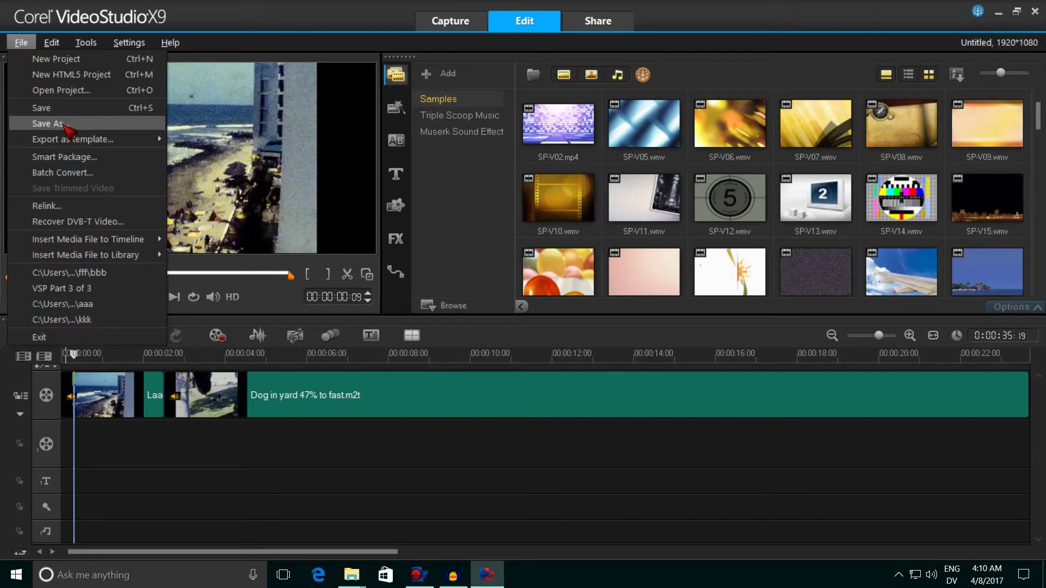
left_click(49, 124)
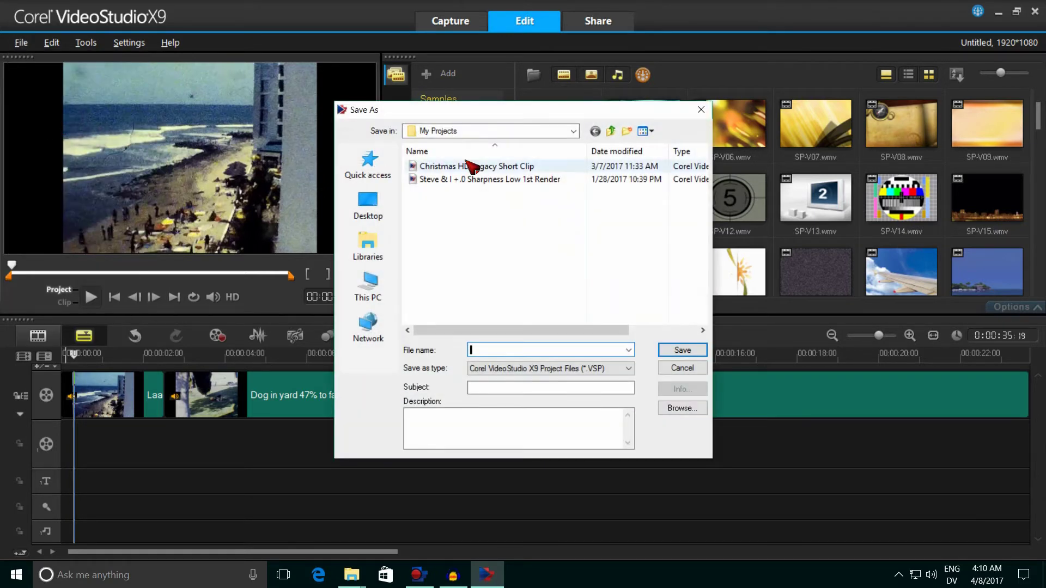
left_click(572, 129)
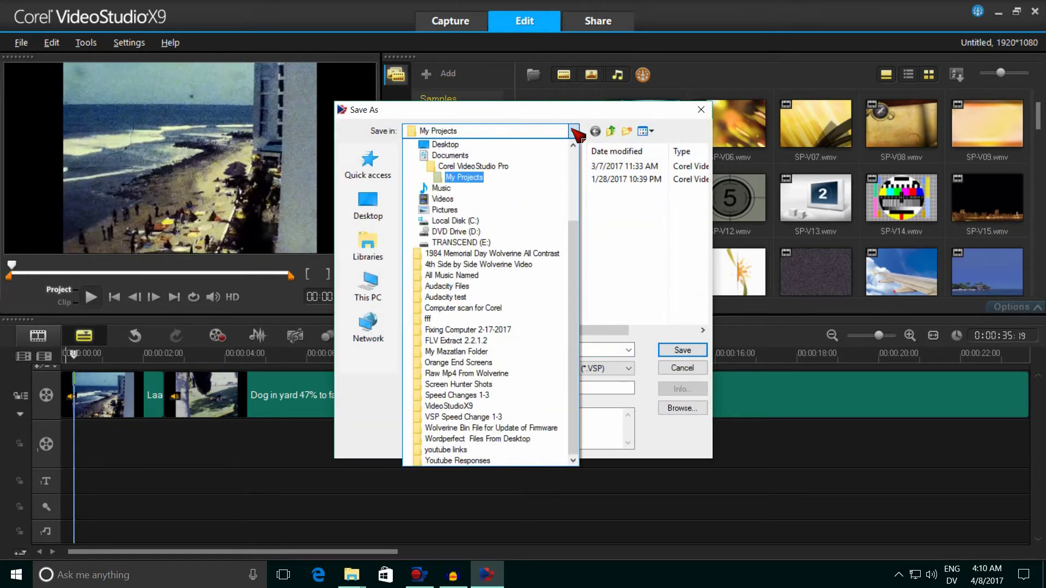
left_click(459, 144)
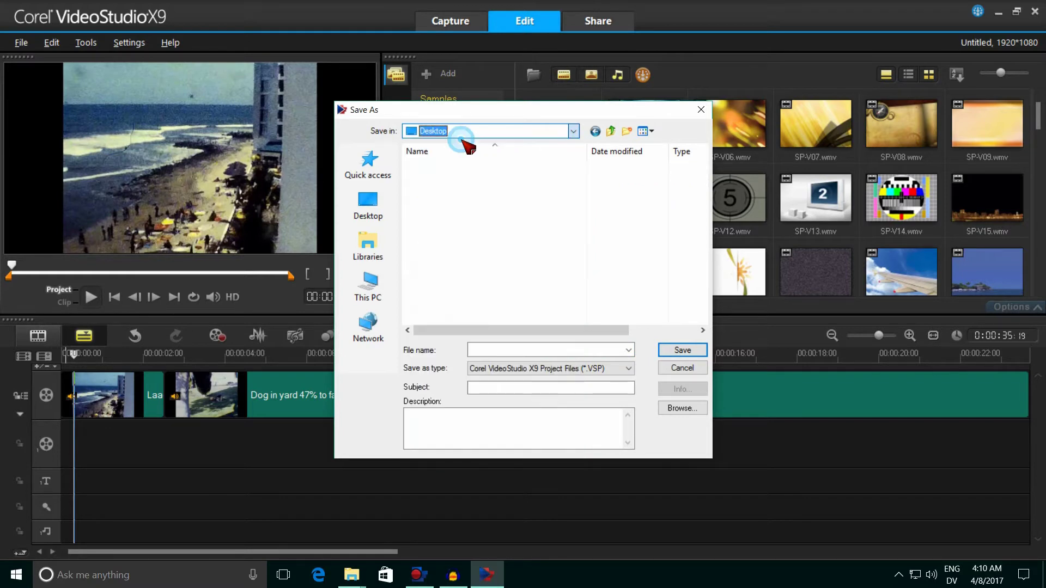
left_click(425, 243)
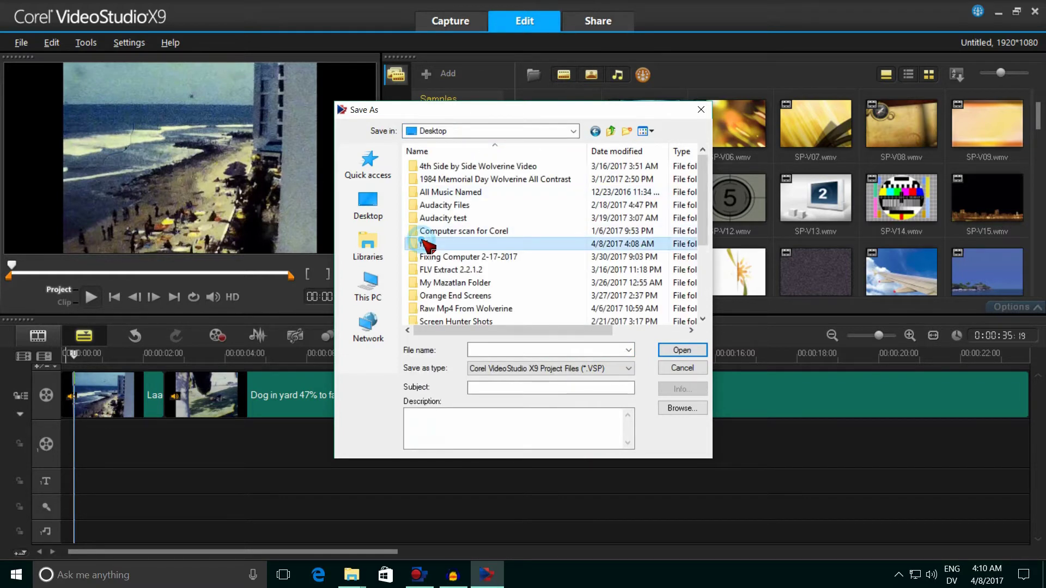
left_click(695, 352)
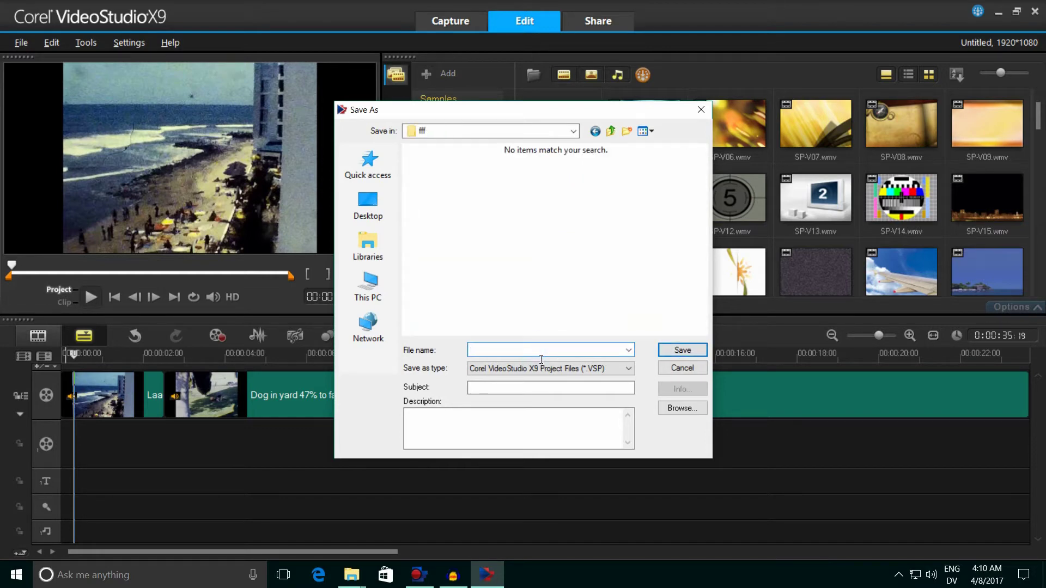
left_click(682, 351)
Minimize VideoStudio, reopen the bbb project from the fff folder and check its clips along the timeline.
left_click(1001, 12)
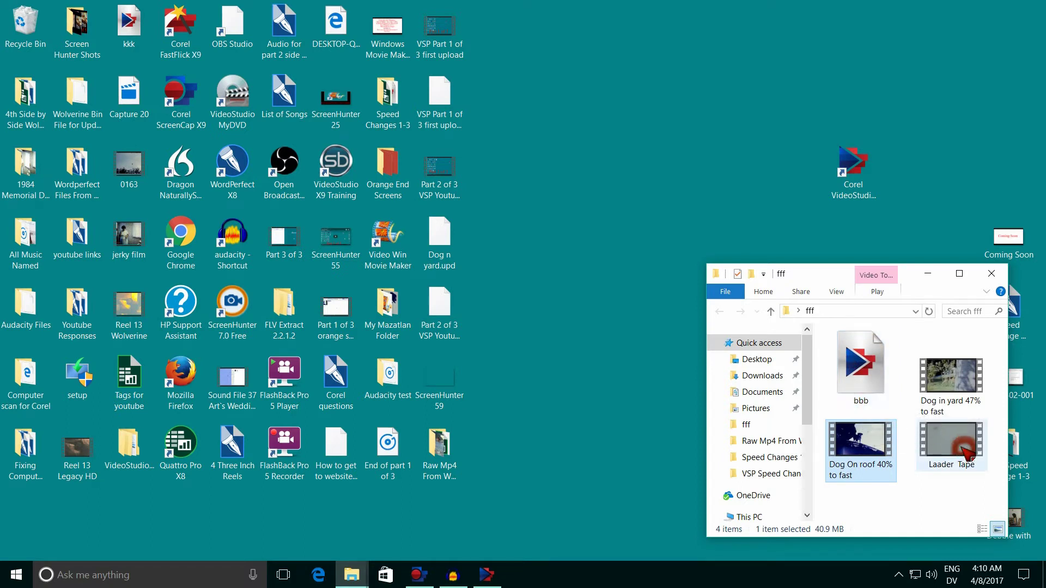
mouse_move(948, 439)
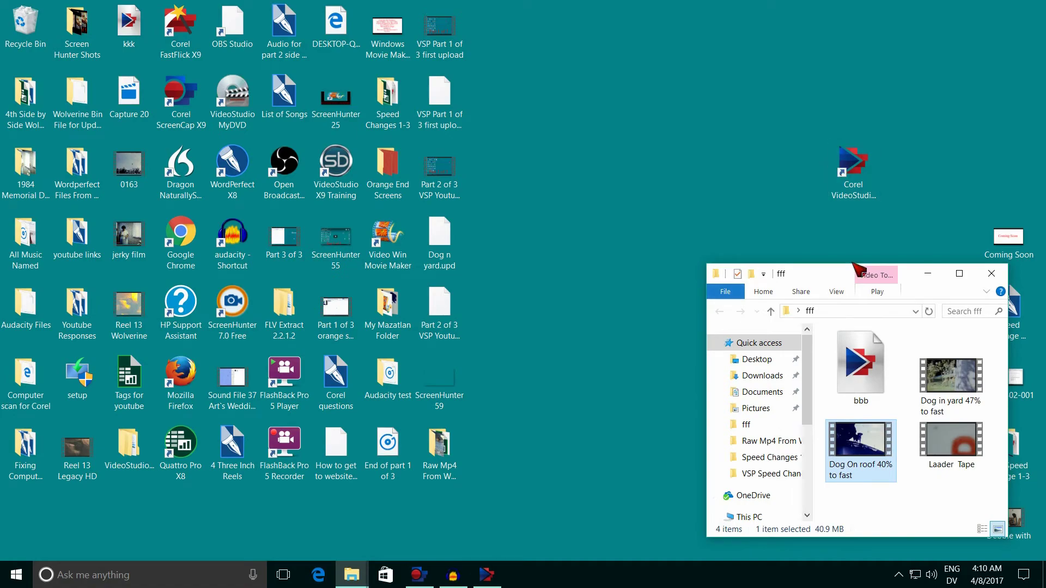
double_click(863, 347)
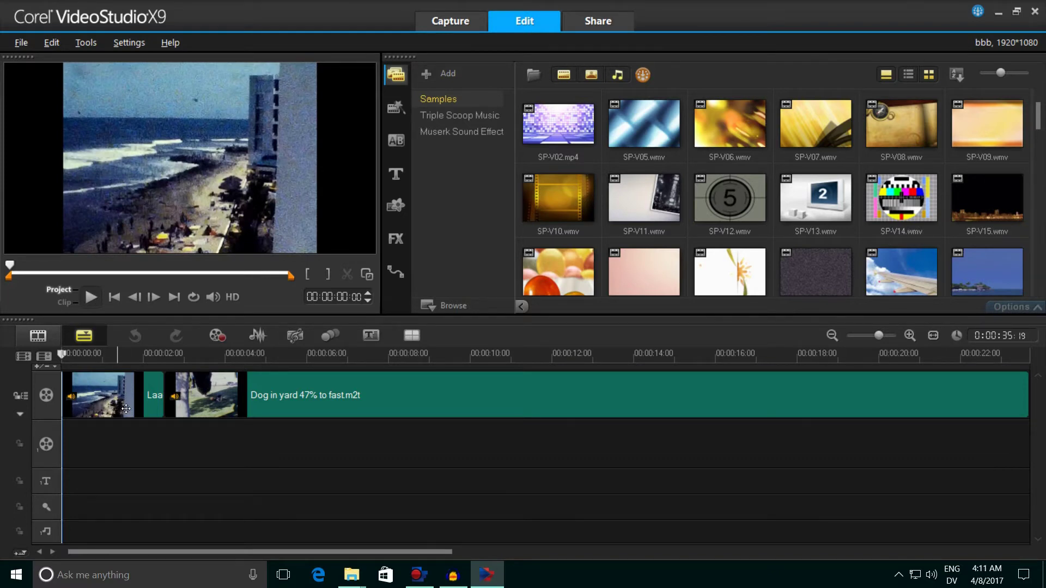
left_click_drag(374, 552, 687, 556)
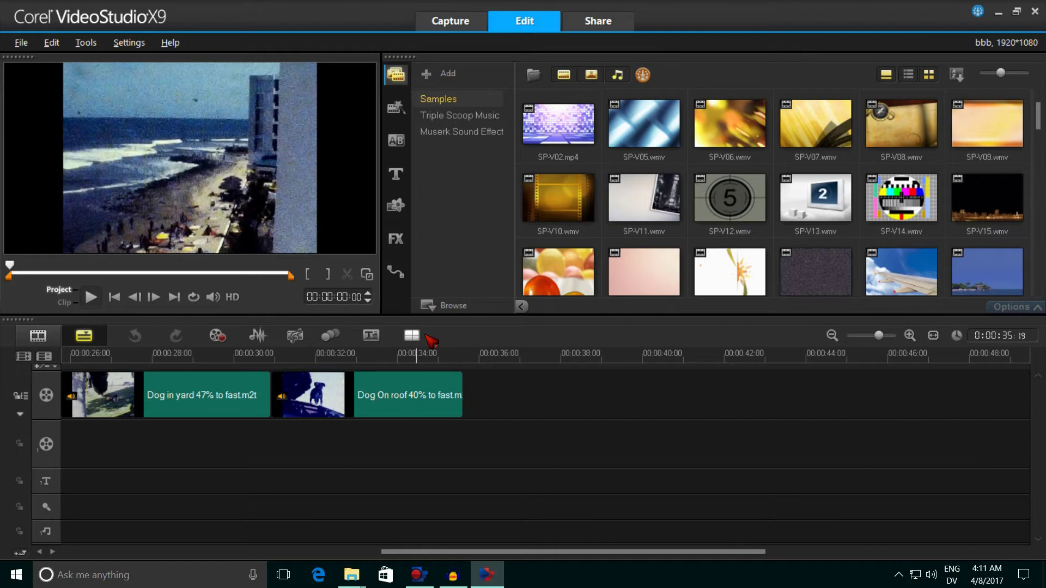
Set up a computer video output that uses Same as Project Settings and name the file ccc.
left_click(587, 21)
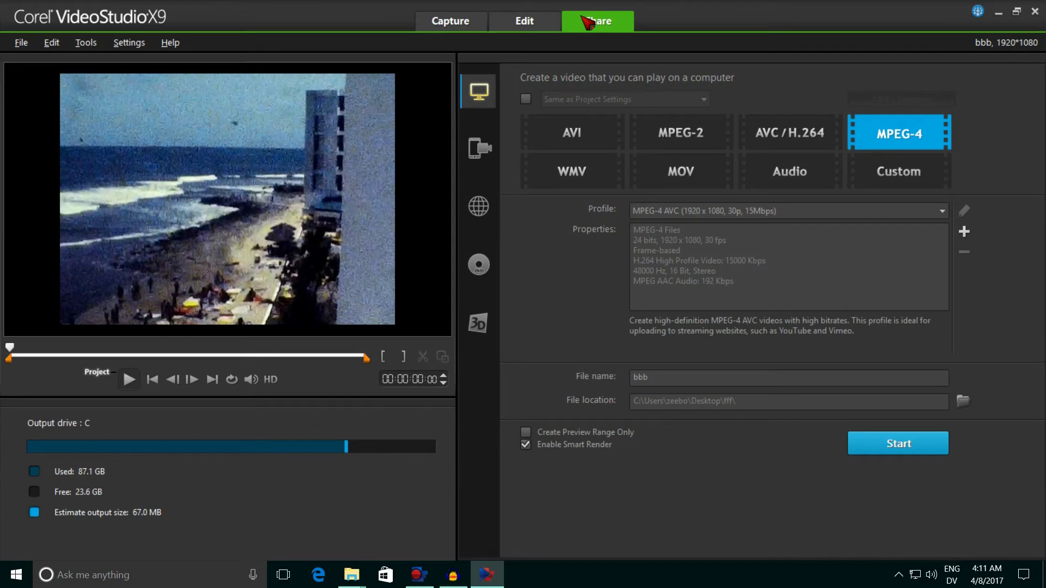
left_click(525, 99)
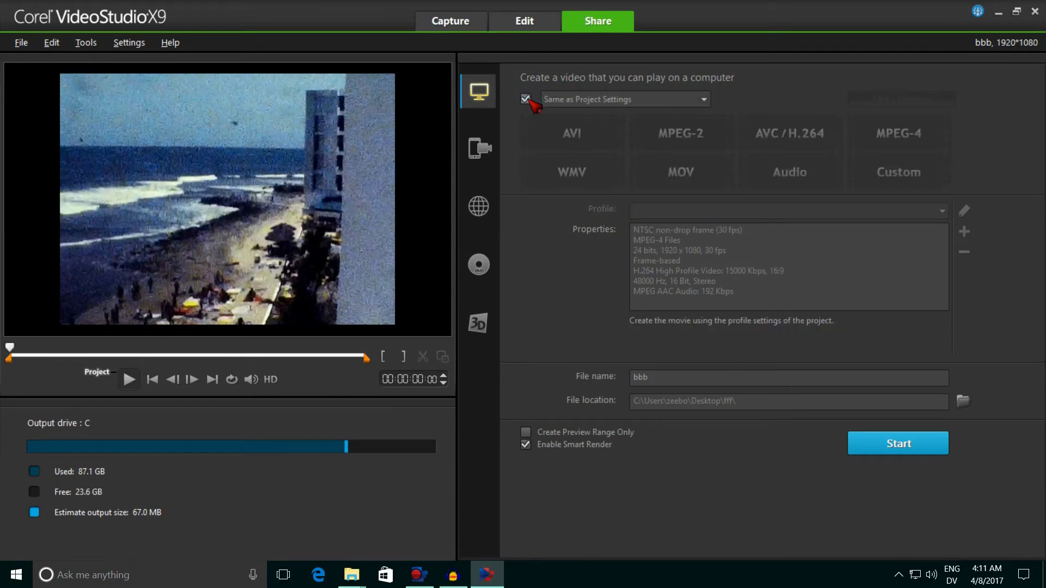
left_click(664, 384)
key("BackSpace")
key("BackSpace")
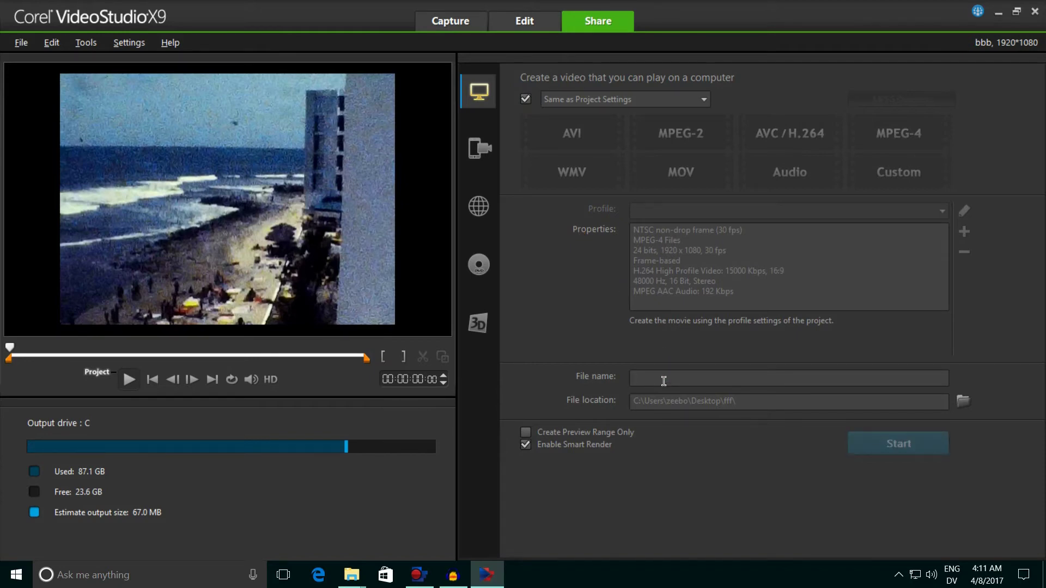
type("ccc")
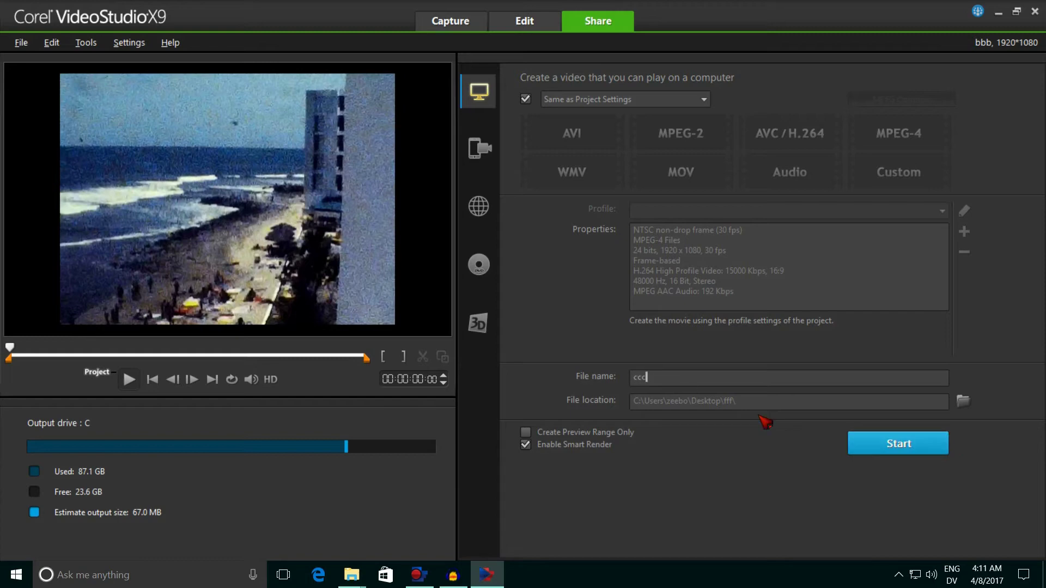
Choose the fff folder on the Desktop as the output location and render the ccc video.
left_click(963, 401)
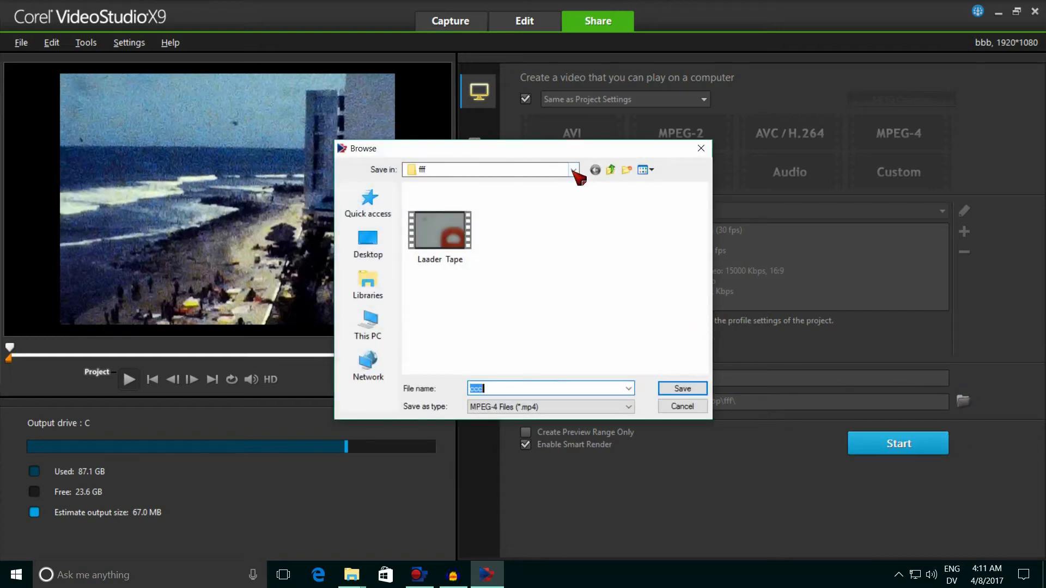
left_click(573, 170)
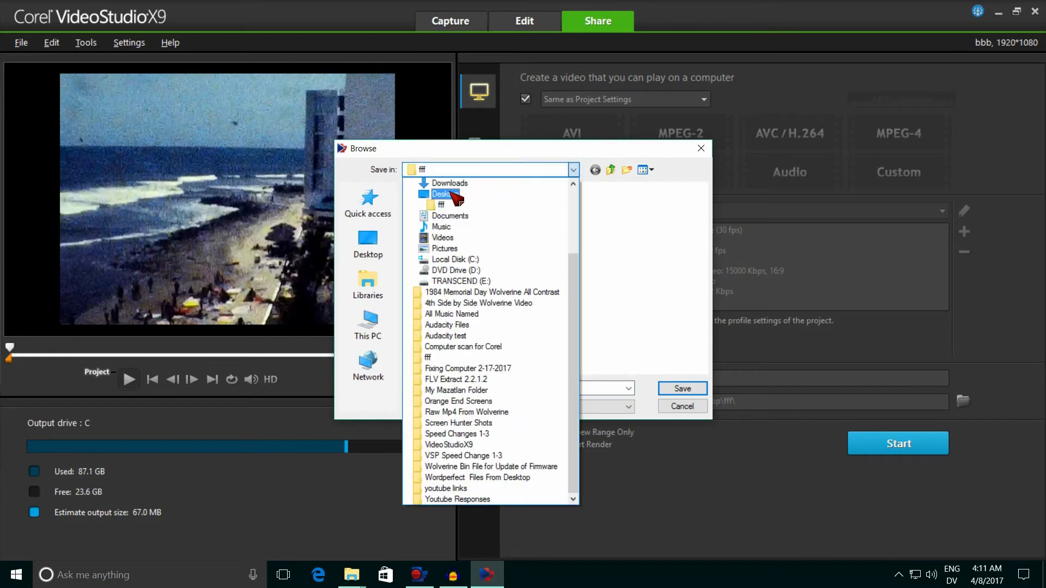
left_click(448, 194)
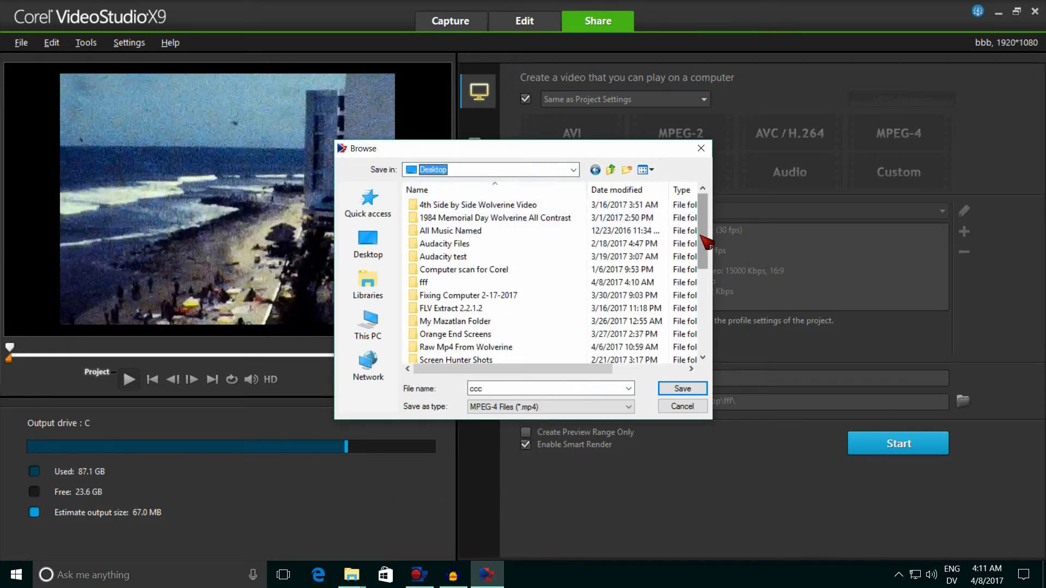
scroll(707, 241, "down", 1)
left_click(423, 269)
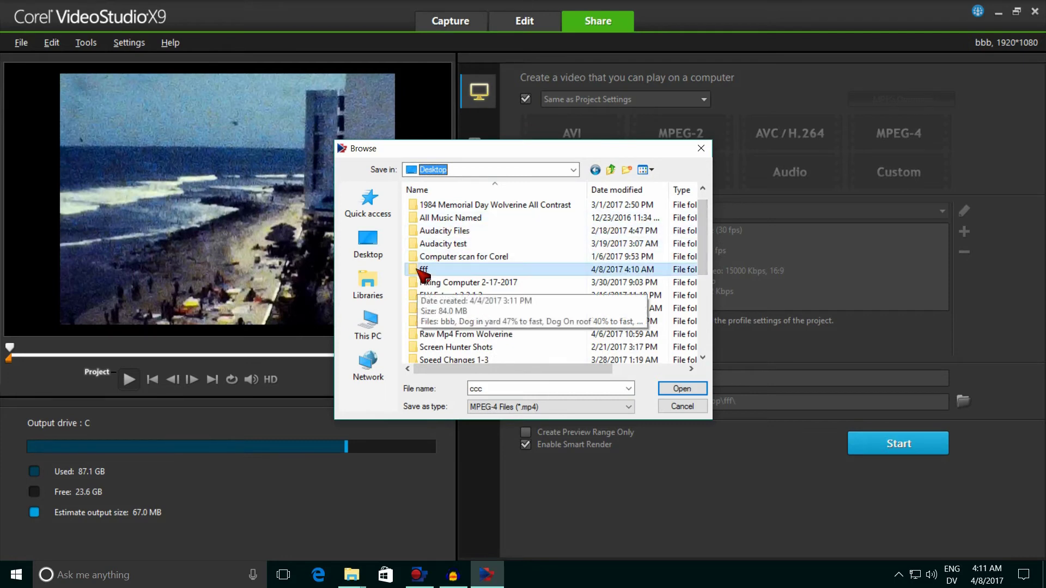
left_click(679, 389)
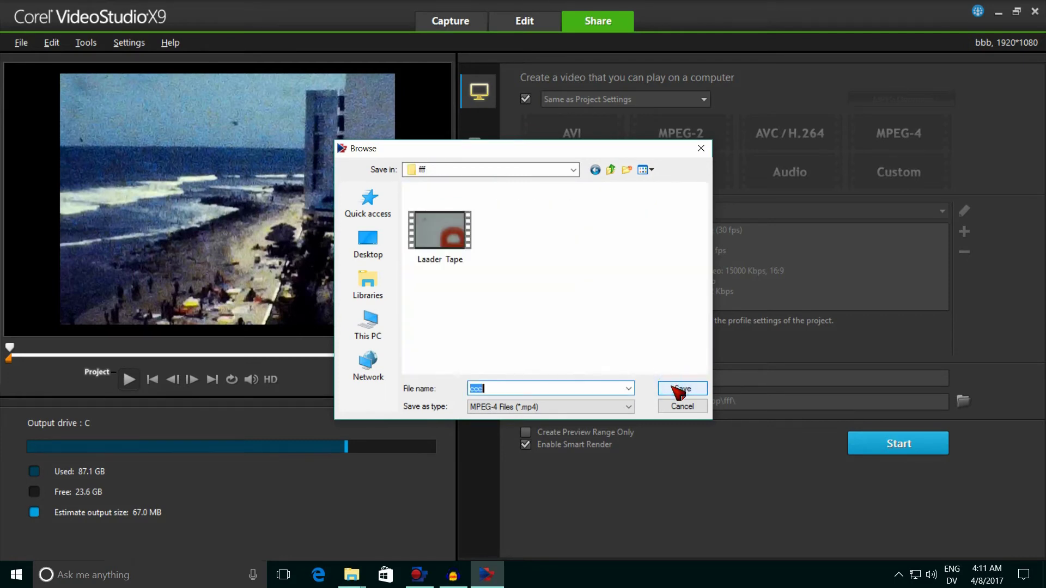
left_click(676, 388)
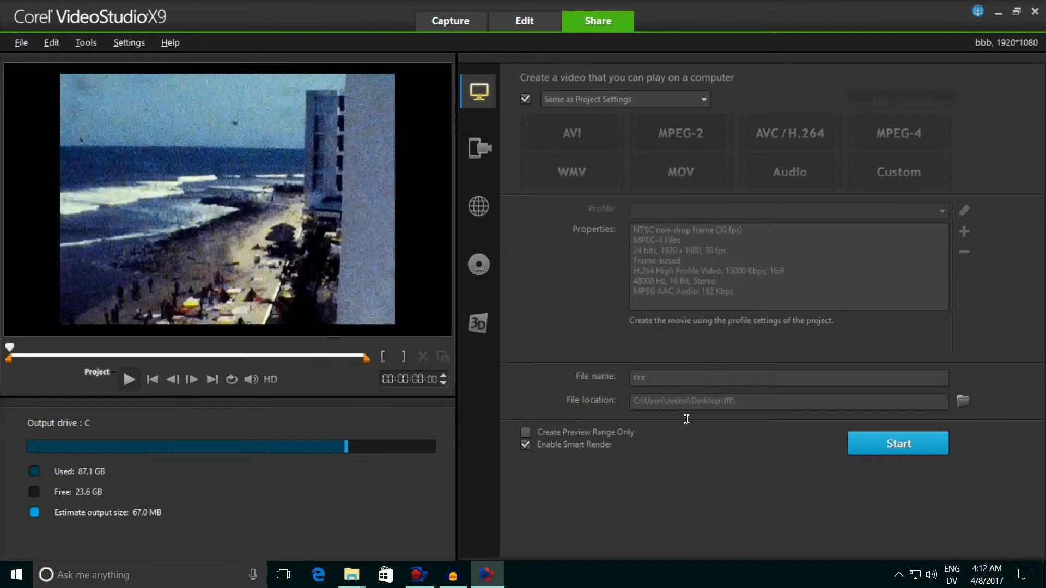
left_click(882, 444)
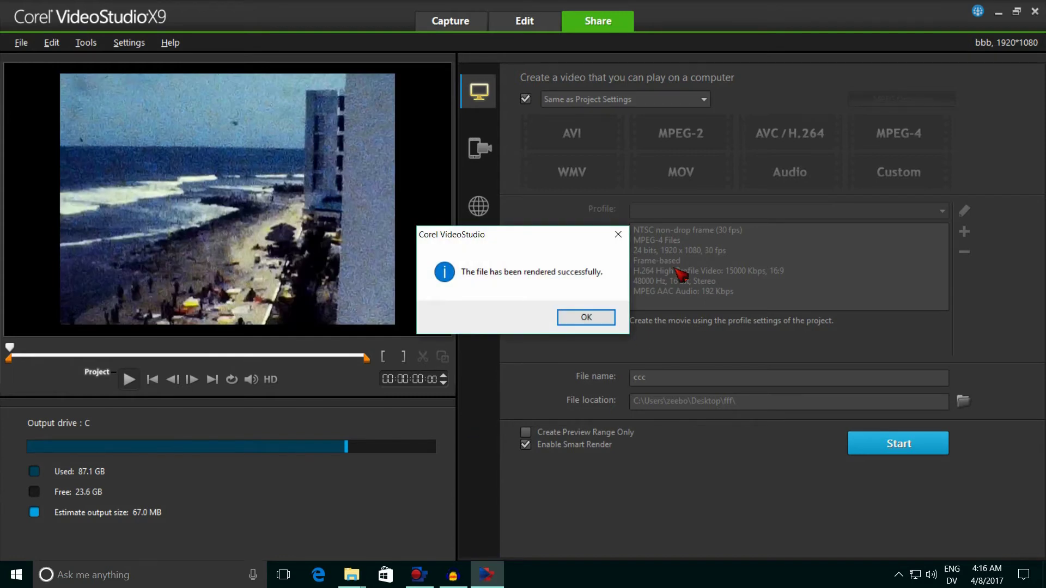
left_click(594, 321)
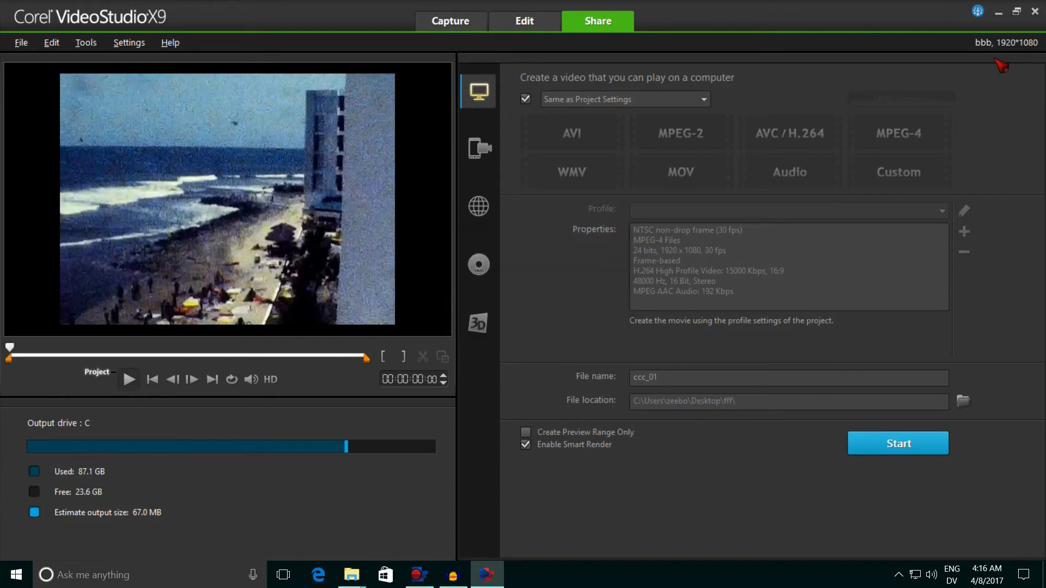
Minimize VideoStudio, play the rendered ccc video from the fff folder in Movies & TV and skip ahead to about 0:00:06.
left_click(999, 12)
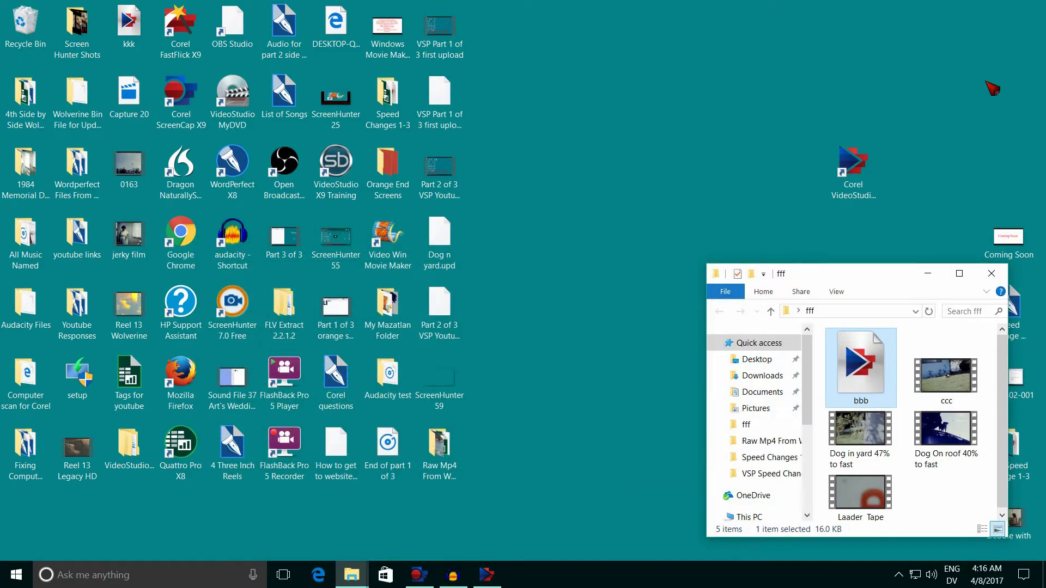
left_click(959, 273)
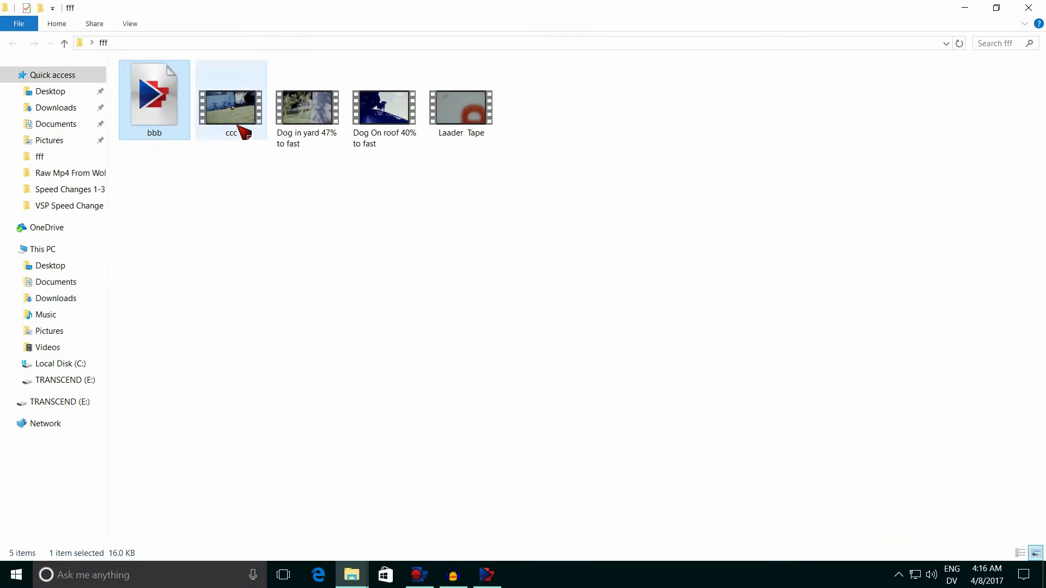
left_click(235, 113)
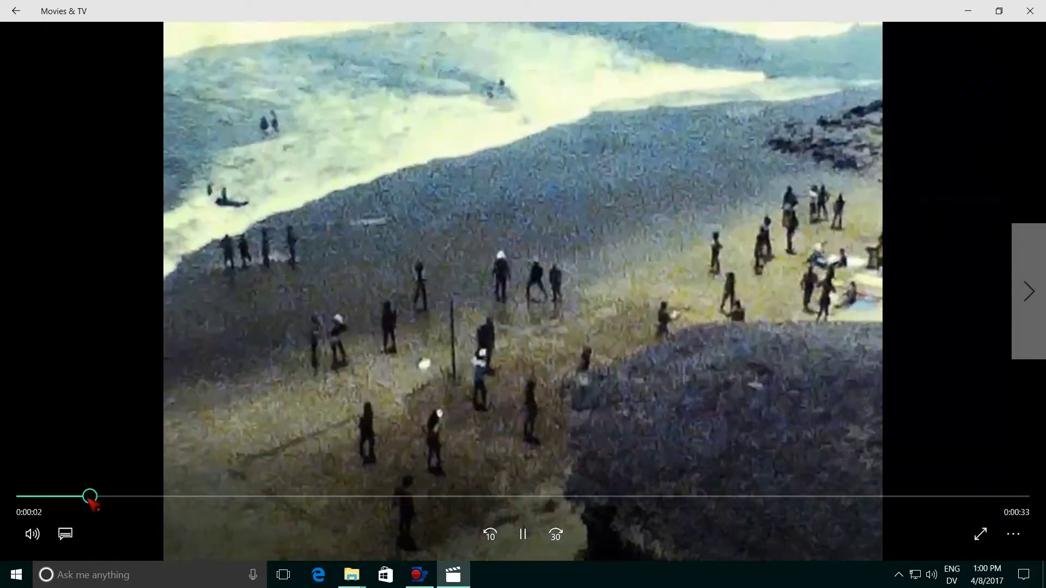
left_click_drag(90, 496, 188, 505)
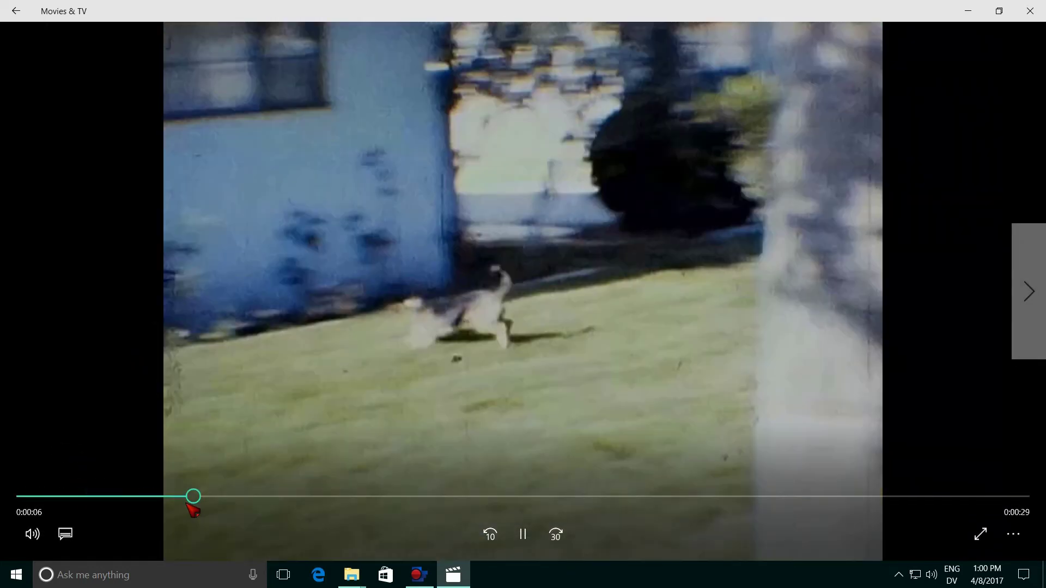